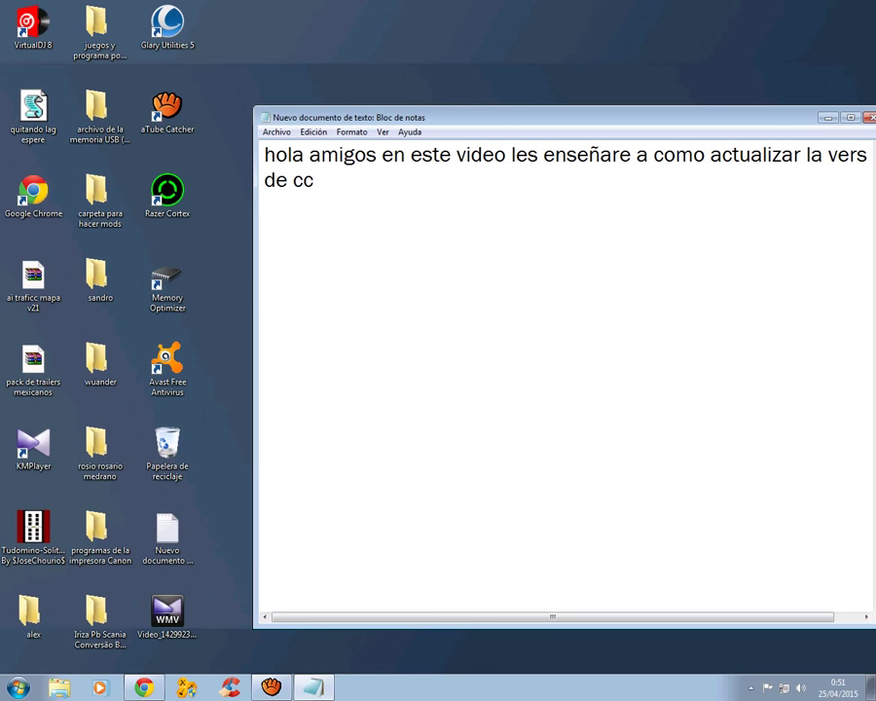
Step: Complete the note's intro with "ccleaner", then open CCleaner over the desktop and move its window slightly inward
{"action": "type", "text": "leaner"}
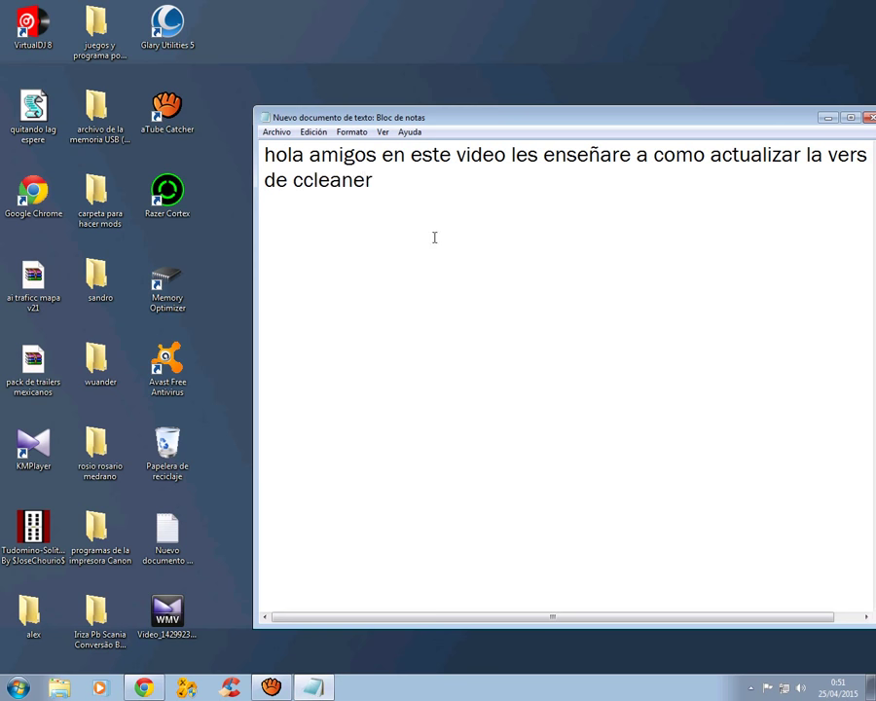
{"action": "key", "text": "super+d"}
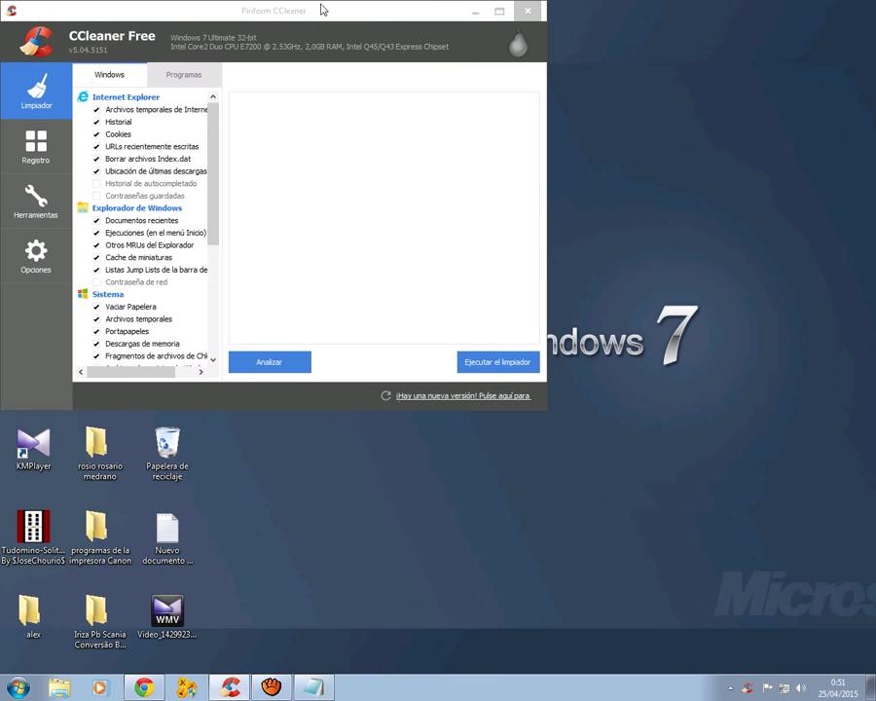
{"action": "left_click_drag", "start_coordinate": [318, 6], "coordinate": [388, 33]}
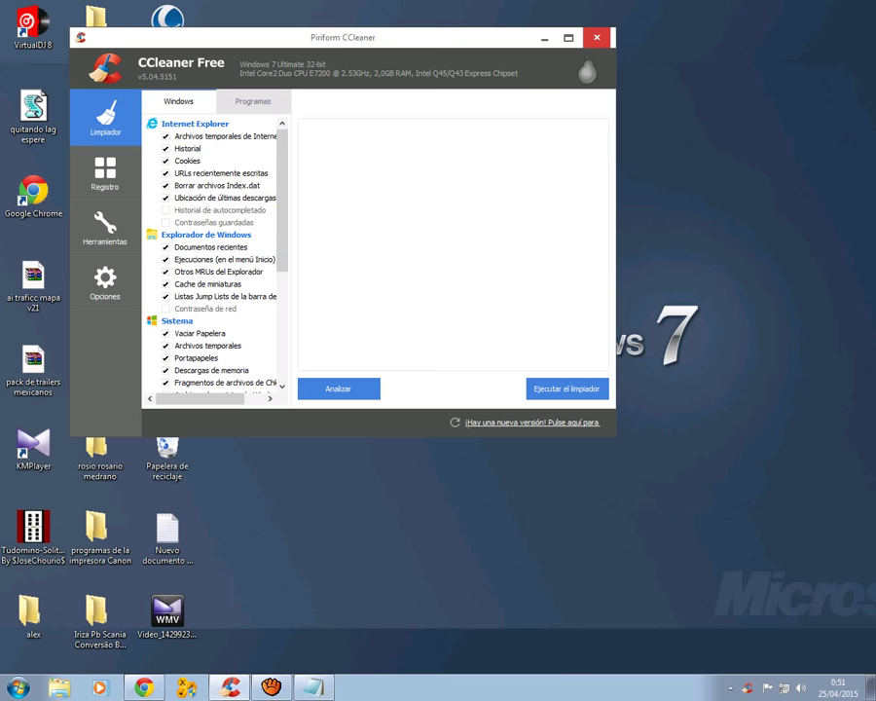
Step: Switch to Notepad and add "1)le damos a hay una nueva version" below the intro, moving its window lower on the desktop
{"action": "key", "text": "alt+Tab"}
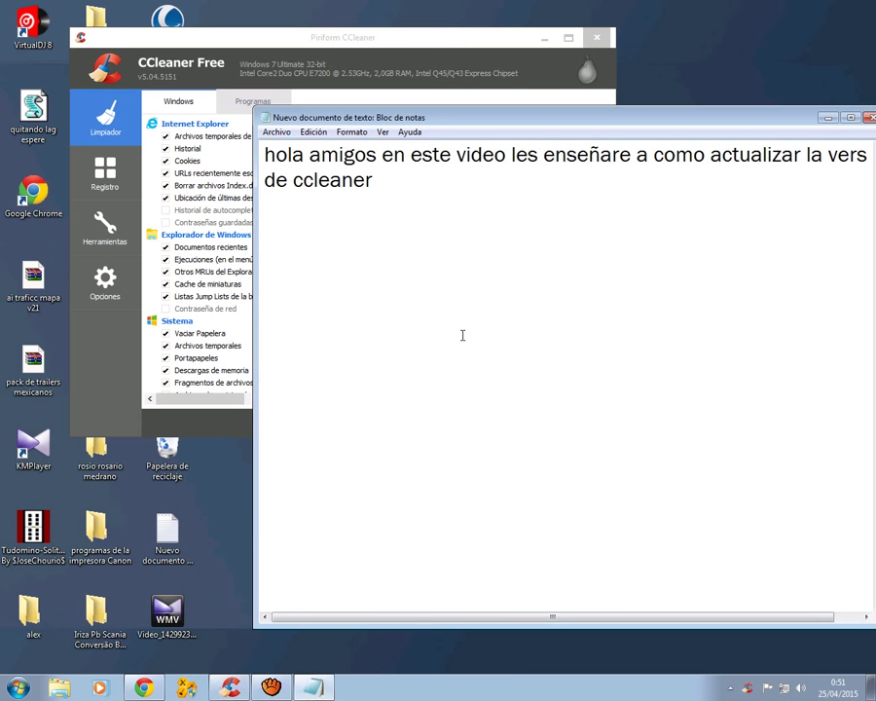
{"action": "key", "text": "Return"}
{"action": "type", "text": "1)le damos"}
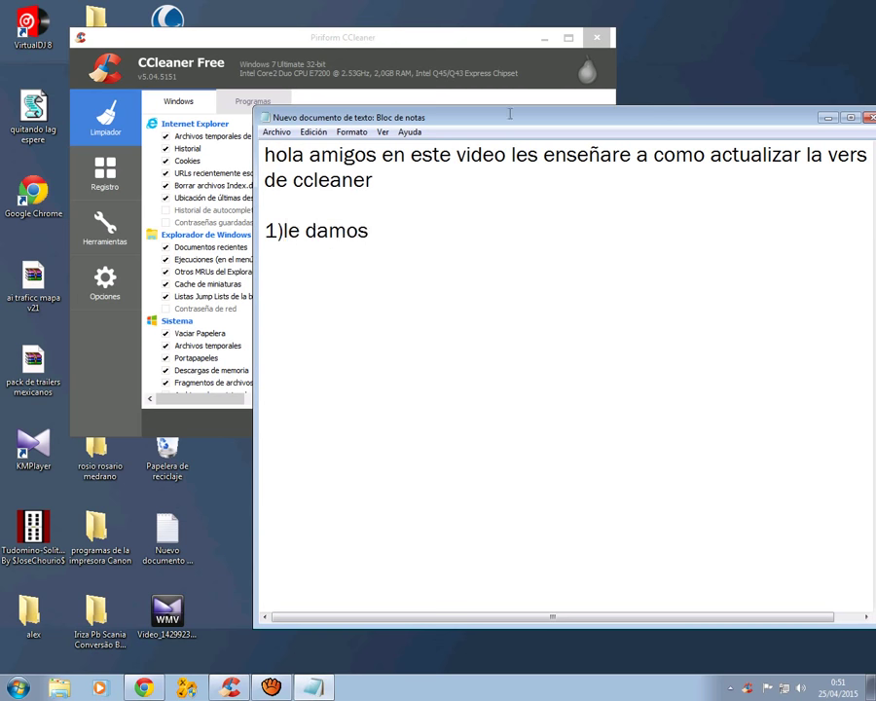
{"action": "left_click_drag", "start_coordinate": [509, 114], "coordinate": [470, 183]}
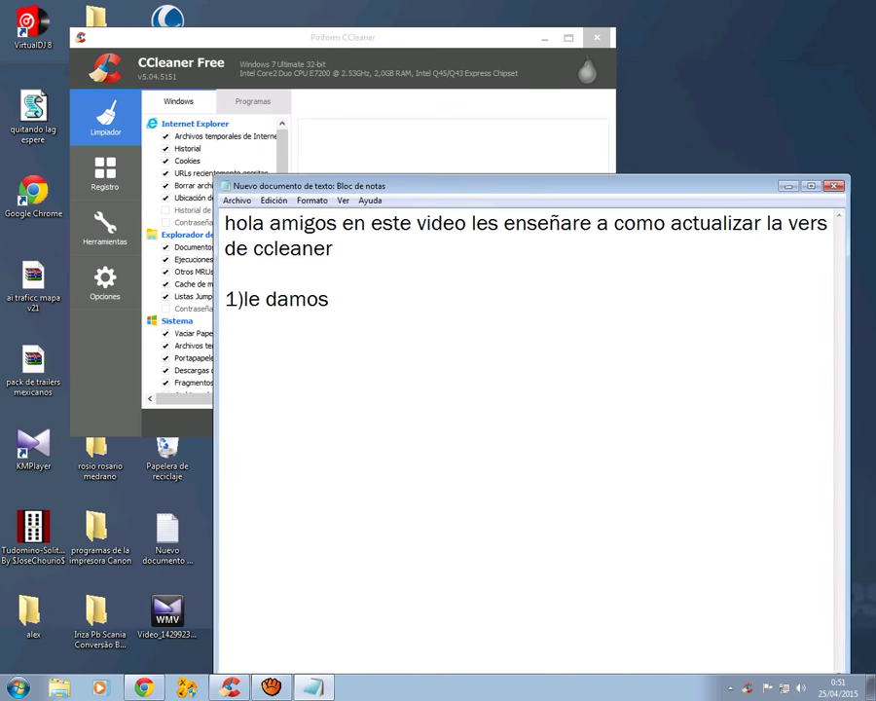
{"action": "type", "text": "a hay u"}
{"action": "key", "text": "BackSpace"}
{"action": "type", "text": "y un"}
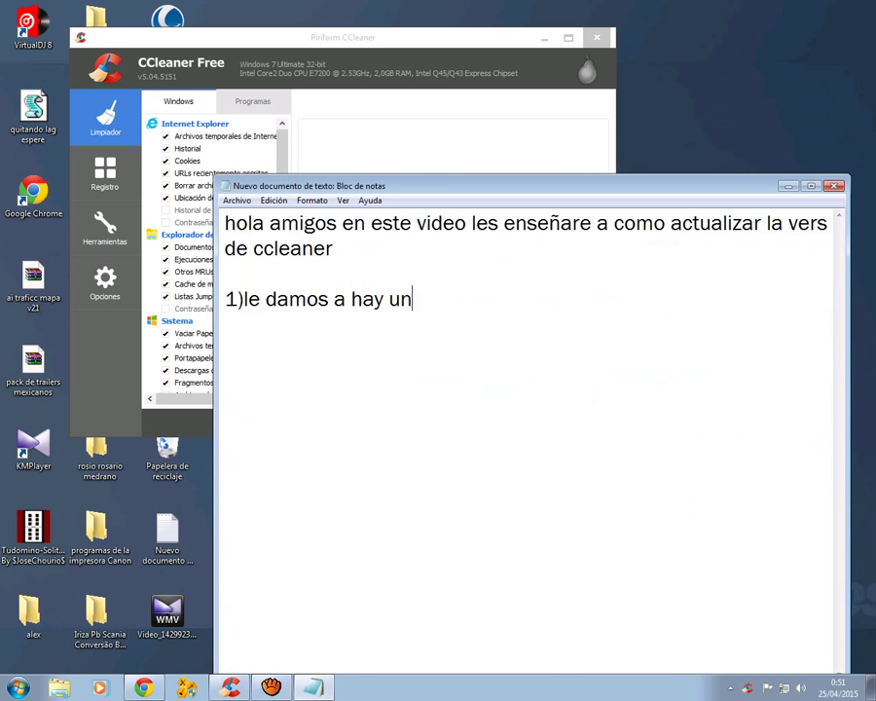
{"action": "type", "text": "a nueva "}
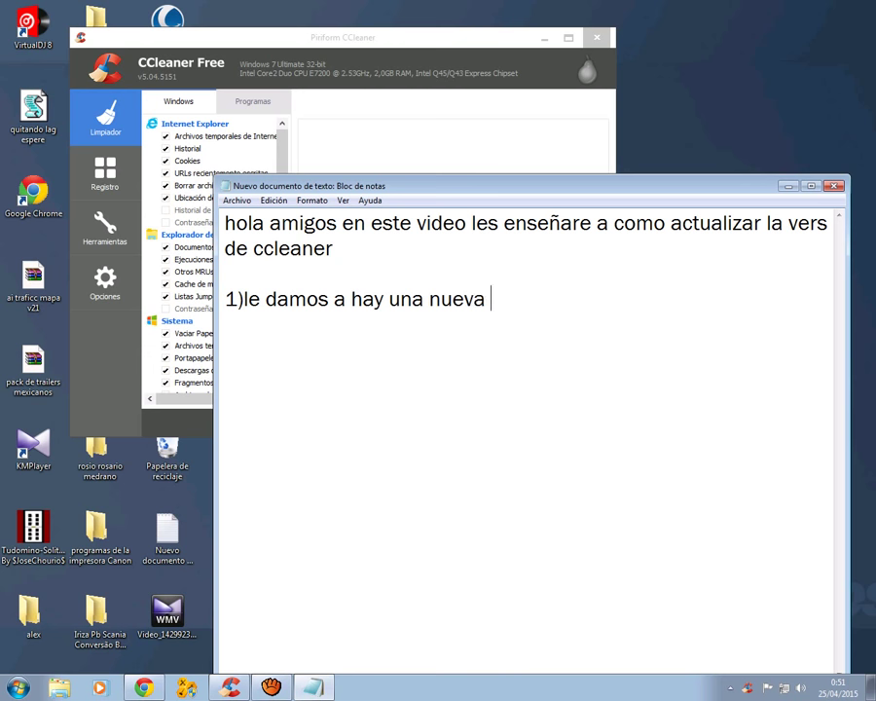
{"action": "type", "text": "version"}
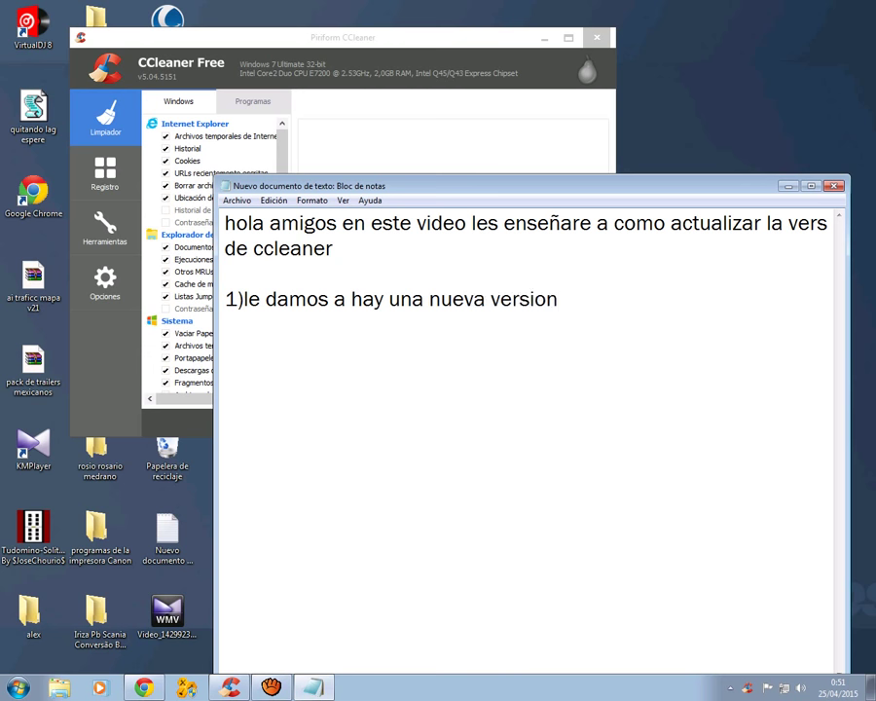
Step: Hide the note and open the new-version link in CCleaner
{"action": "left_click", "coordinate": [314, 688]}
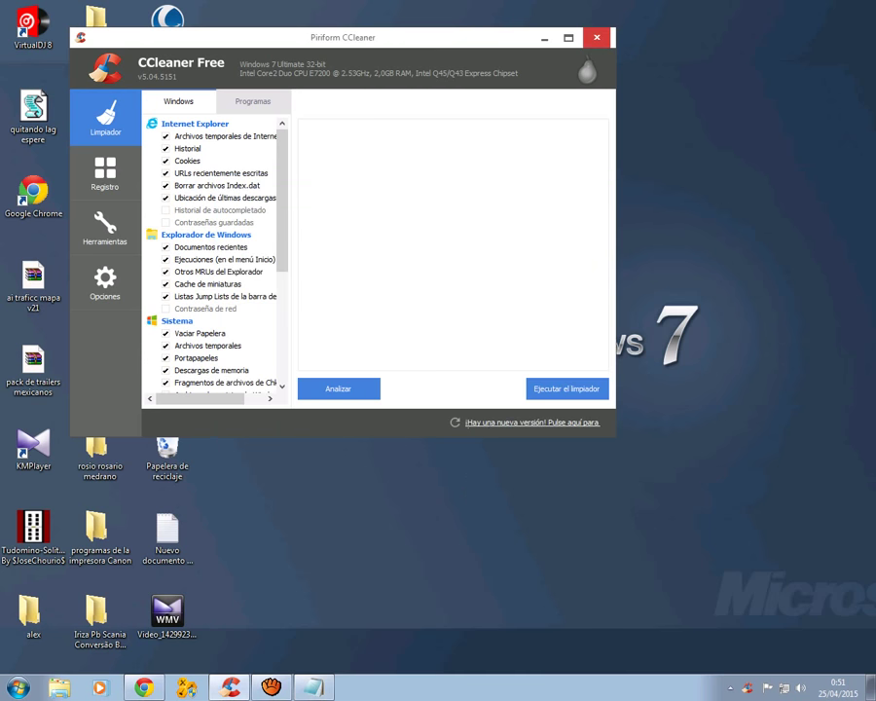
{"action": "left_click", "coordinate": [532, 423]}
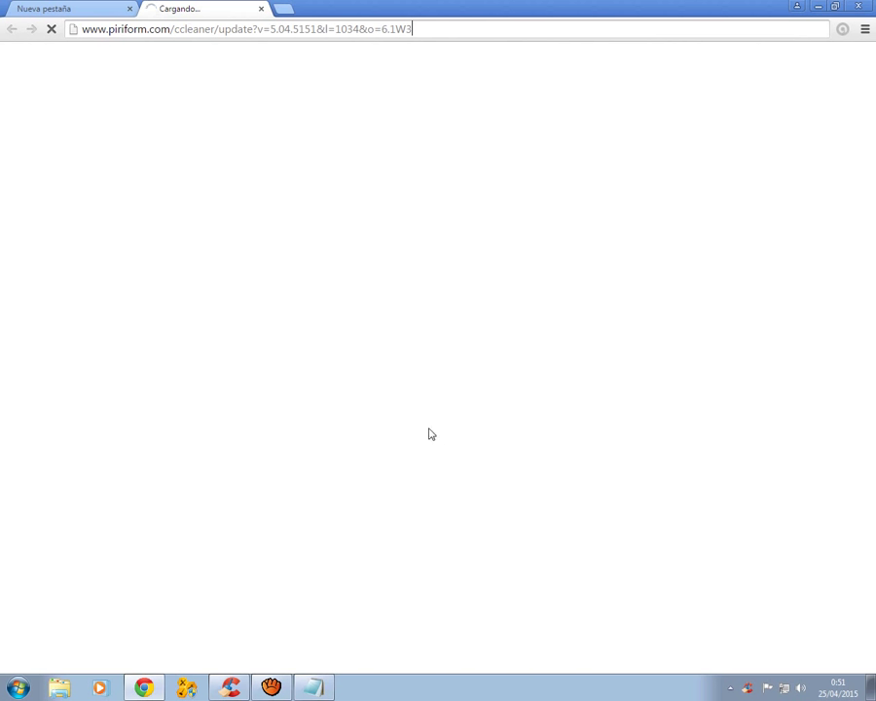
Step: Bring the Notepad note back and extend instruction 1 with "y esperamos que carge la pagina", ending the line
{"action": "left_click", "coordinate": [317, 690]}
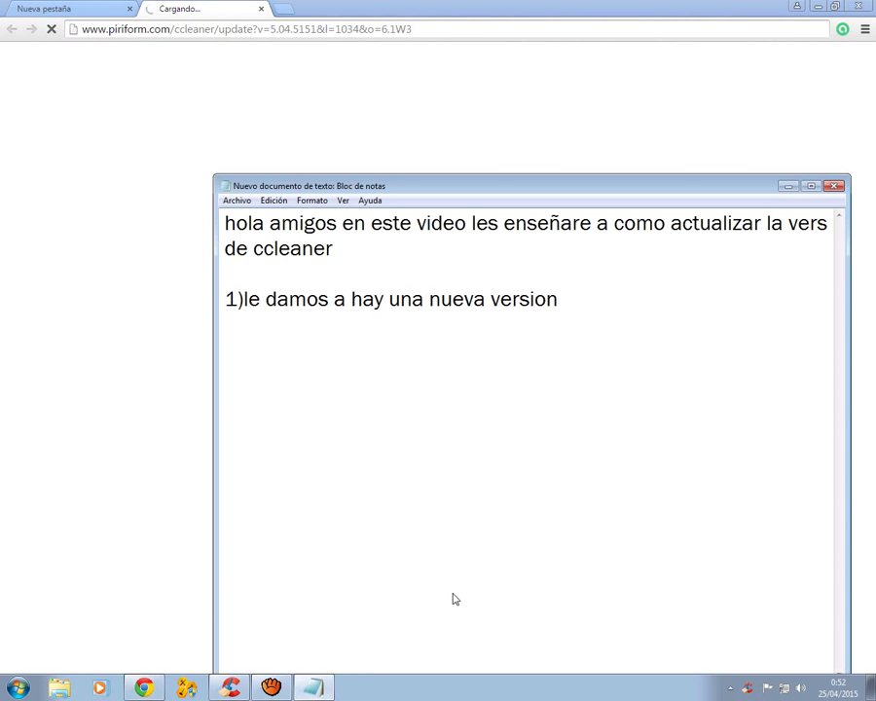
{"action": "type", "text": "y espere"}
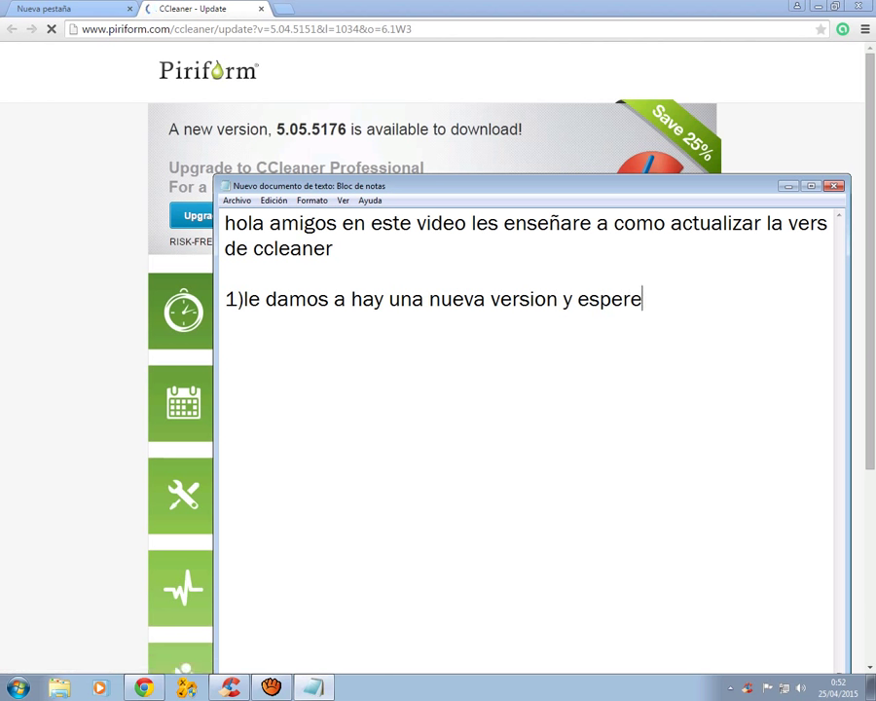
{"action": "key", "text": "BackSpace"}
{"action": "type", "text": "am"}
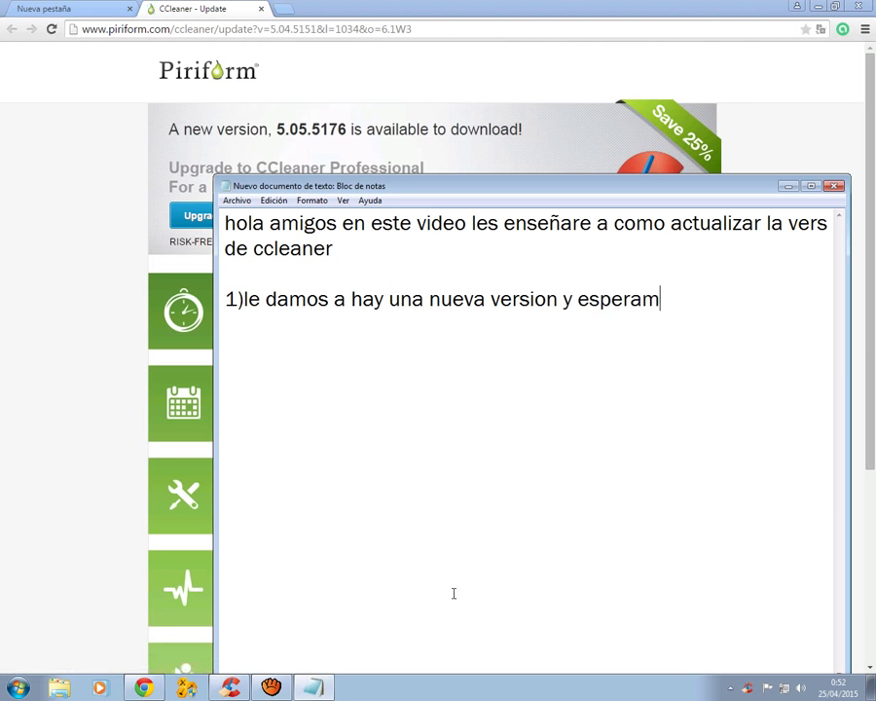
{"action": "type", "text": "os que ca"}
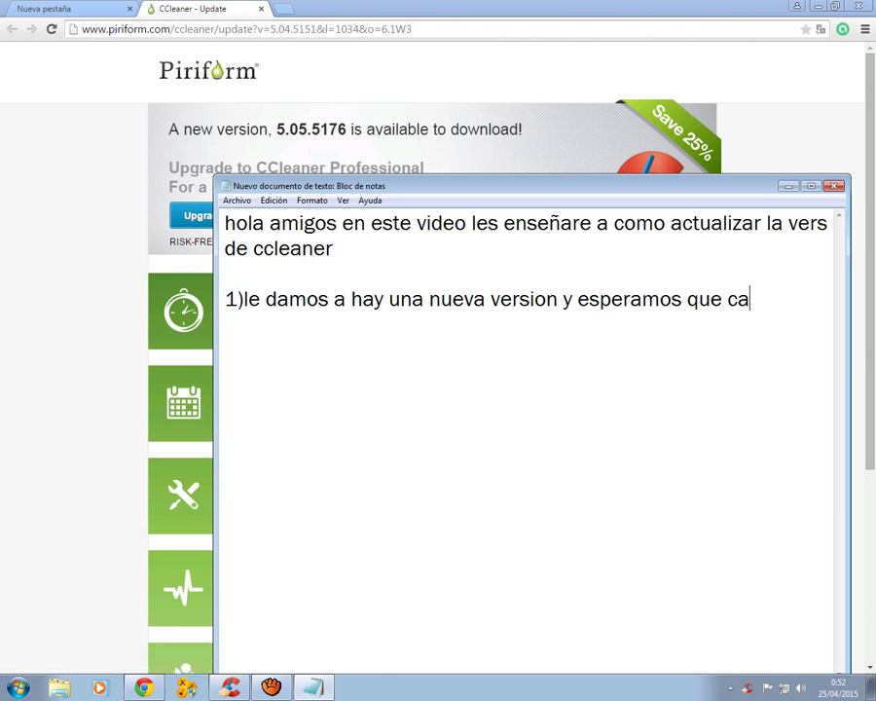
{"action": "type", "text": "rge la pagina"}
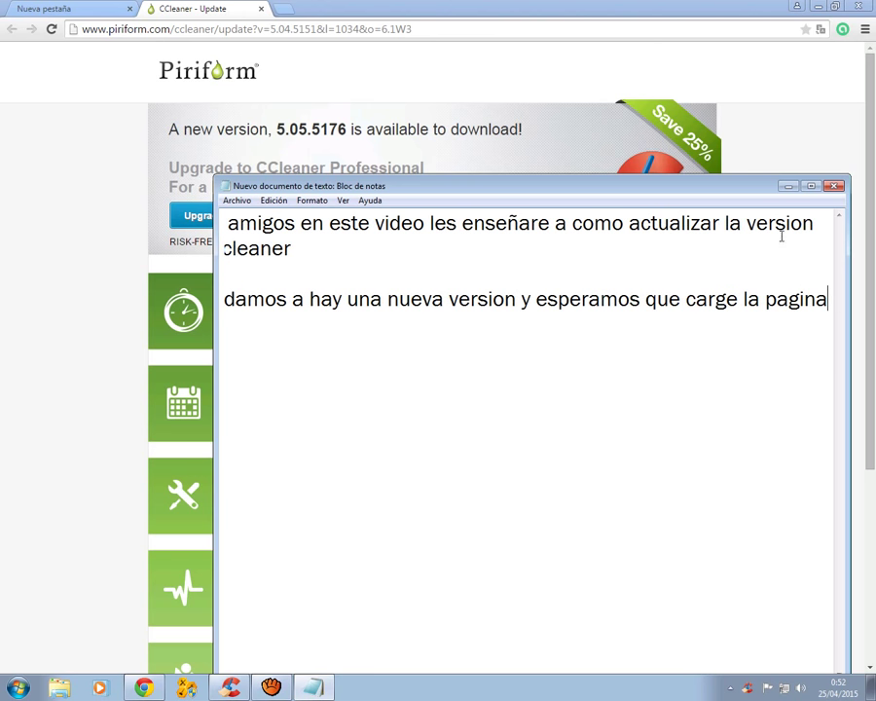
{"action": "key", "text": "Return"}
Step: Minimize the note and decline the CCleaner Professional upgrade offer on the Piriform update page
{"action": "left_click", "coordinate": [788, 185]}
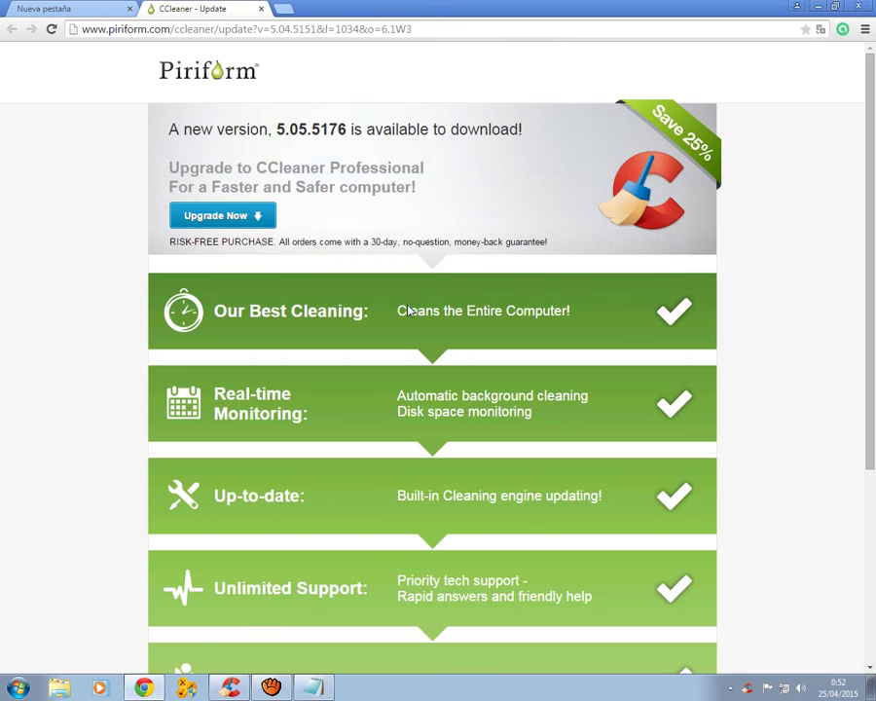
{"action": "scroll", "coordinate": [409, 310], "scroll_direction": "down", "scroll_amount": 3}
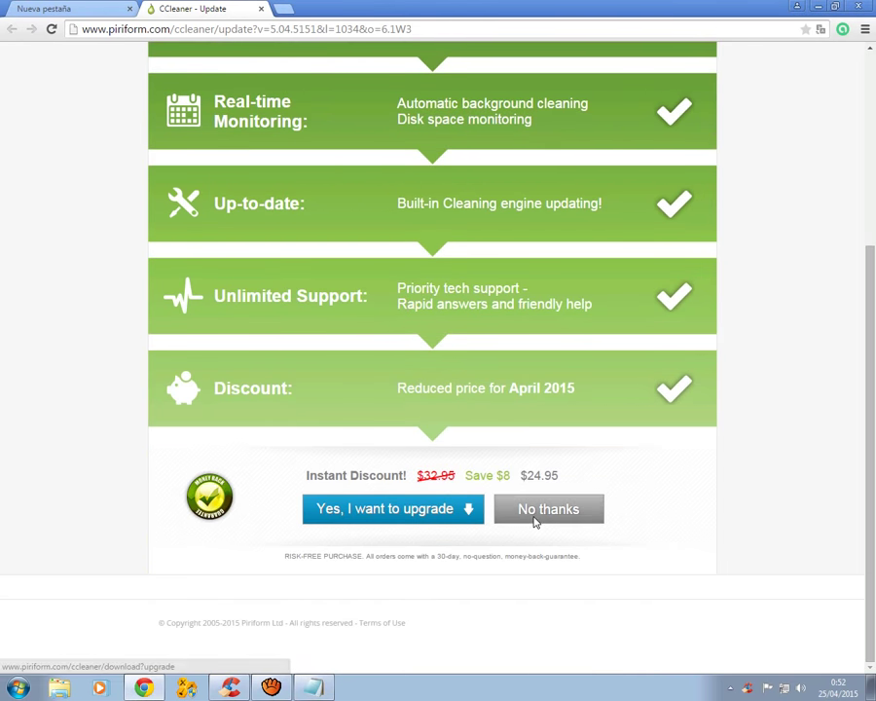
{"action": "left_click", "coordinate": [533, 516]}
{"action": "scroll", "coordinate": [503, 427], "scroll_direction": "down", "scroll_amount": 3}
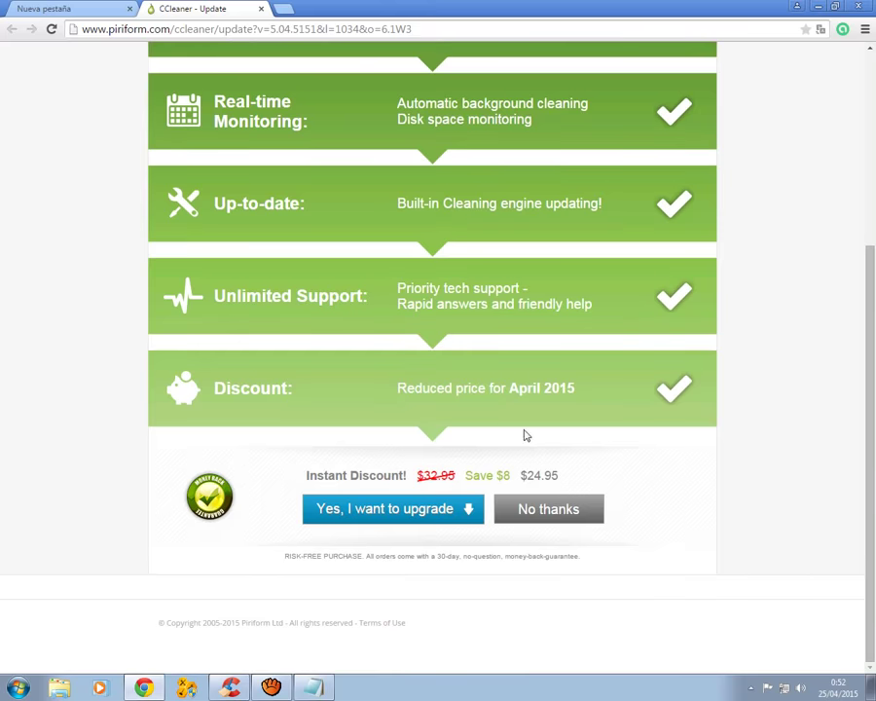
{"action": "left_click", "coordinate": [557, 516]}
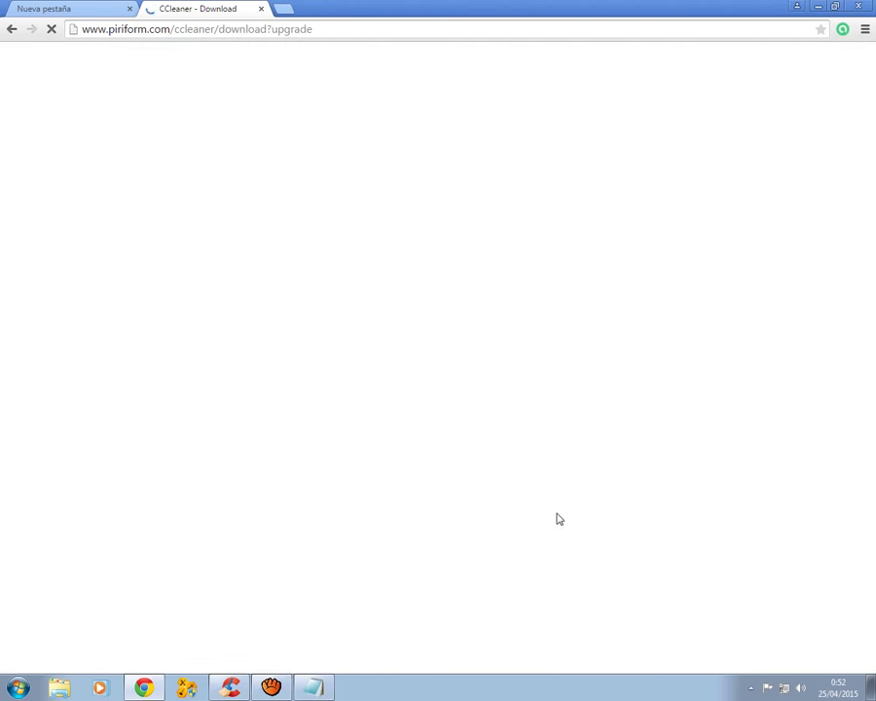
Step: Choose Download.com as the download source for CCleaner Free
{"action": "scroll", "coordinate": [509, 523], "scroll_direction": "down", "scroll_amount": 2}
{"action": "scroll", "coordinate": [509, 523], "scroll_direction": "down", "scroll_amount": 3}
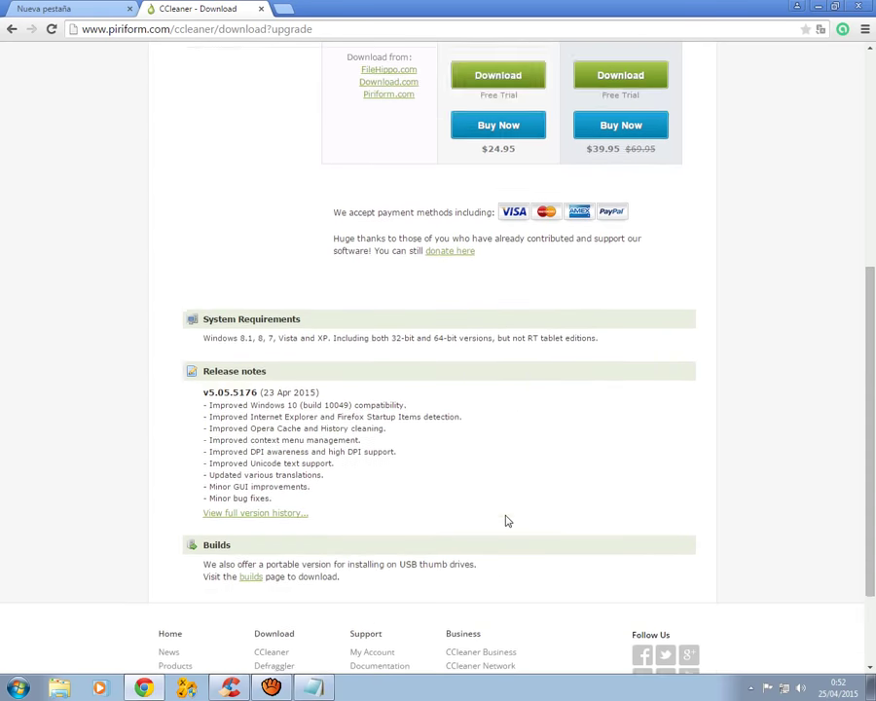
{"action": "scroll", "coordinate": [495, 428], "scroll_direction": "up", "scroll_amount": 2}
{"action": "scroll", "coordinate": [497, 410], "scroll_direction": "up", "scroll_amount": 2}
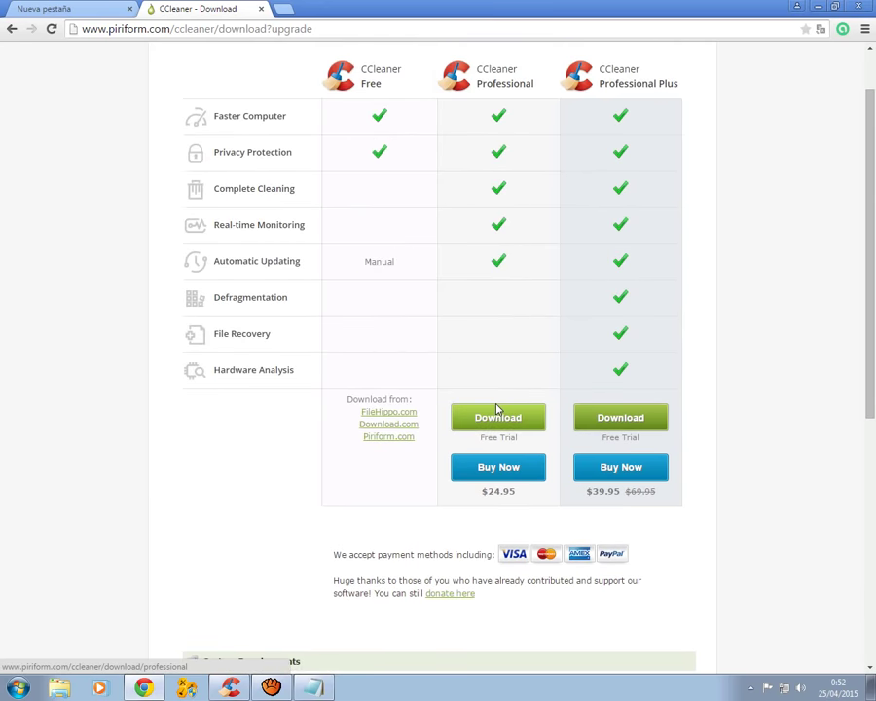
{"action": "left_click", "coordinate": [389, 428]}
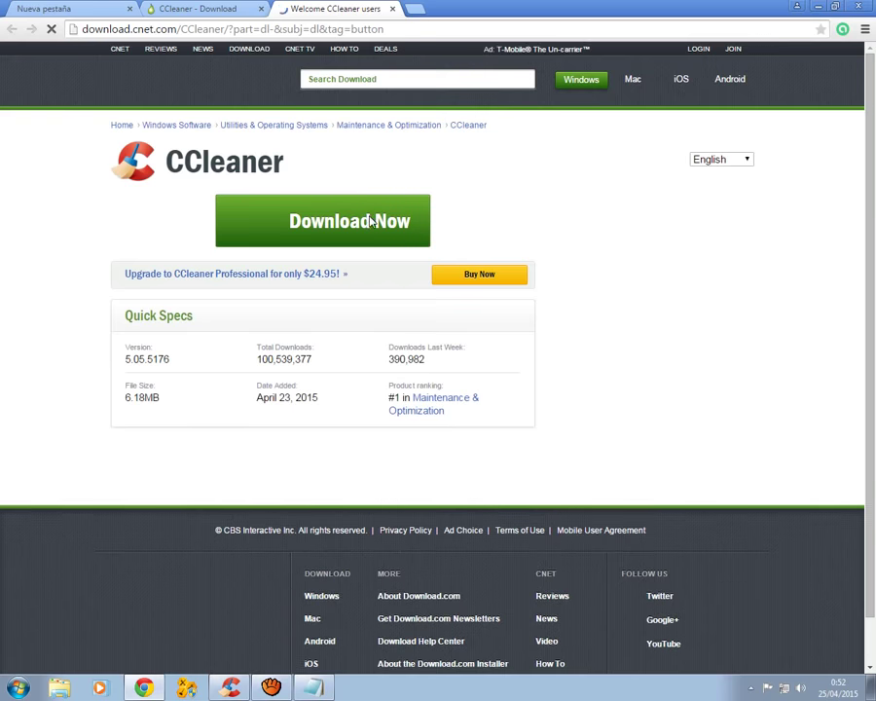
Step: Return to the Notepad note and start the second instruction with "2)vamos a la pagina de descarga"
{"action": "left_click", "coordinate": [313, 689]}
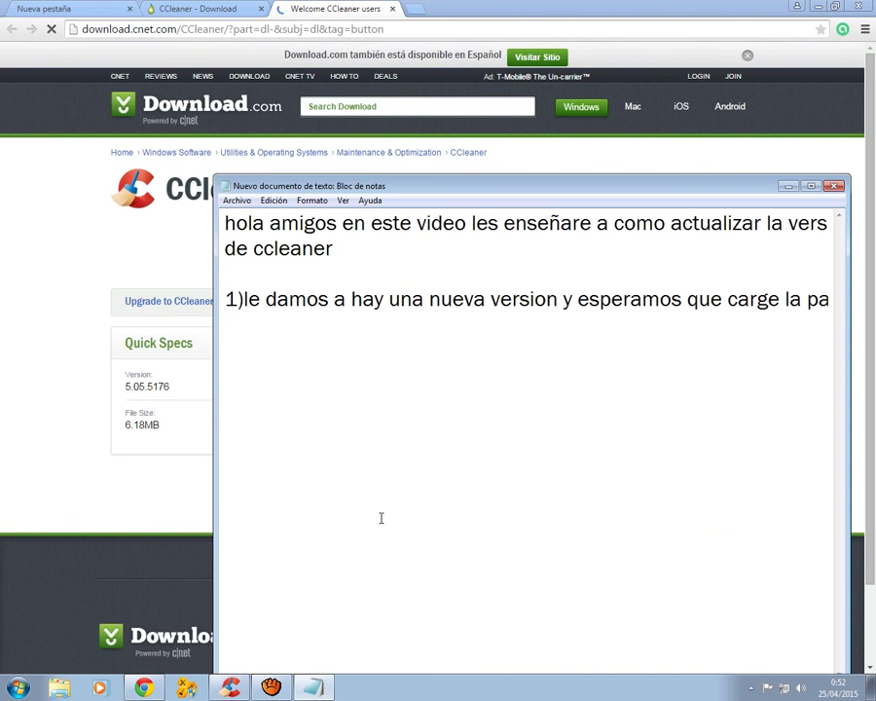
{"action": "type", "text": "2)vamos"}
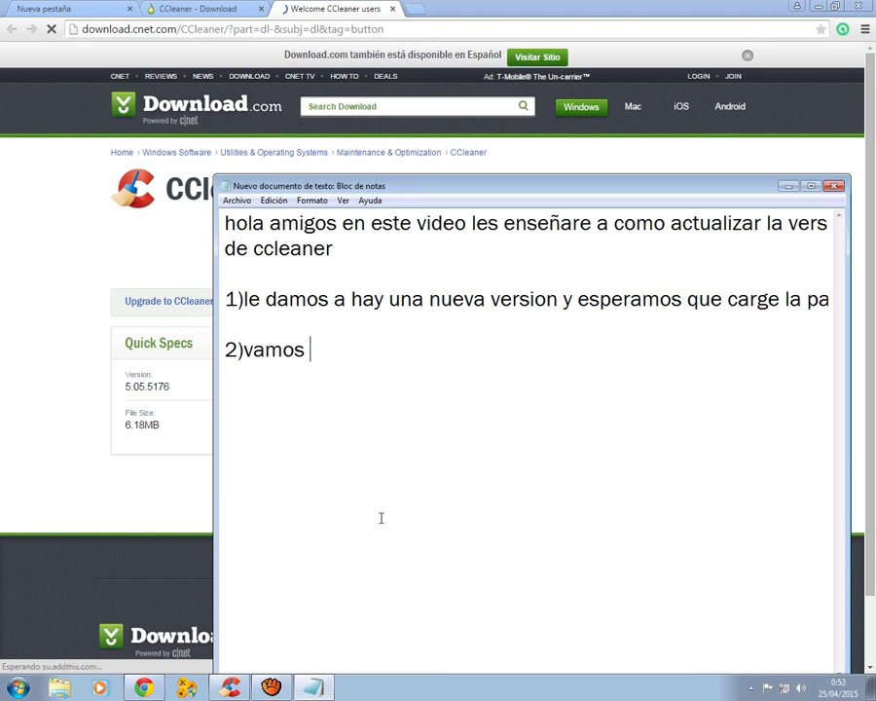
{"action": "type", "text": " a la"}
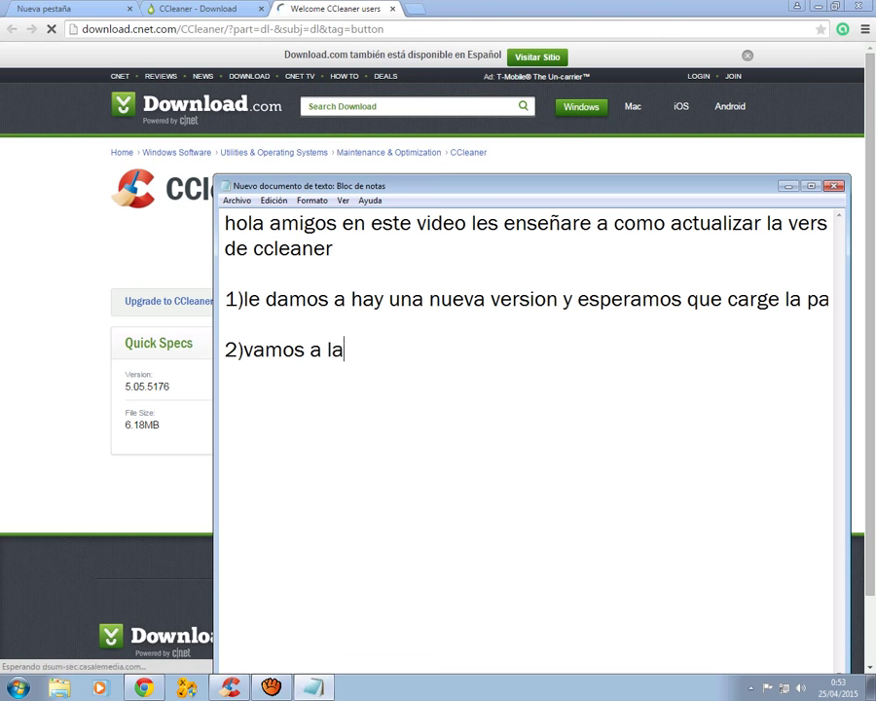
{"action": "type", "text": " pagina de"}
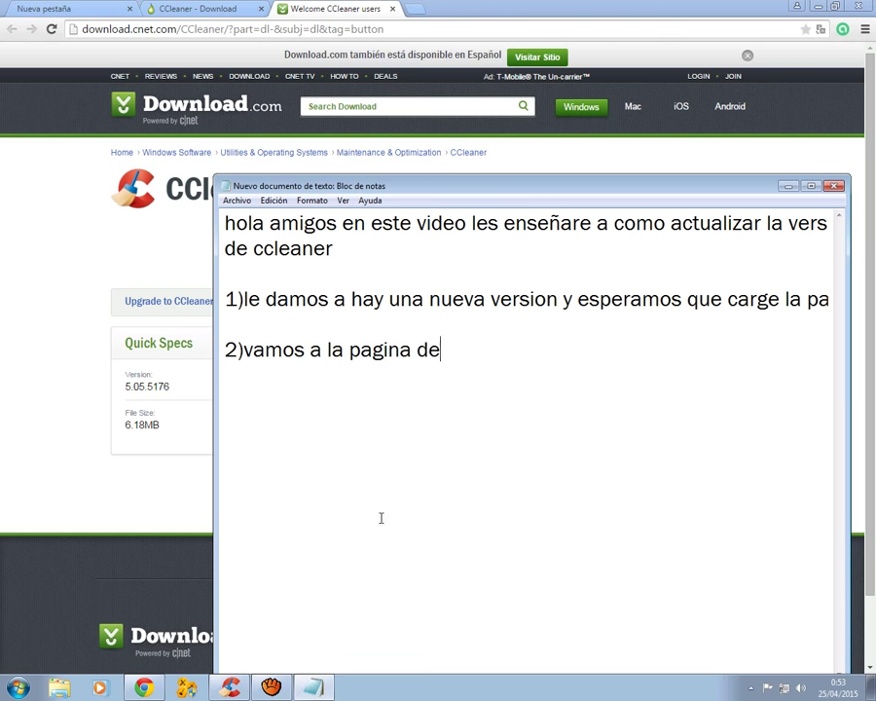
{"action": "type", "text": " descargar"}
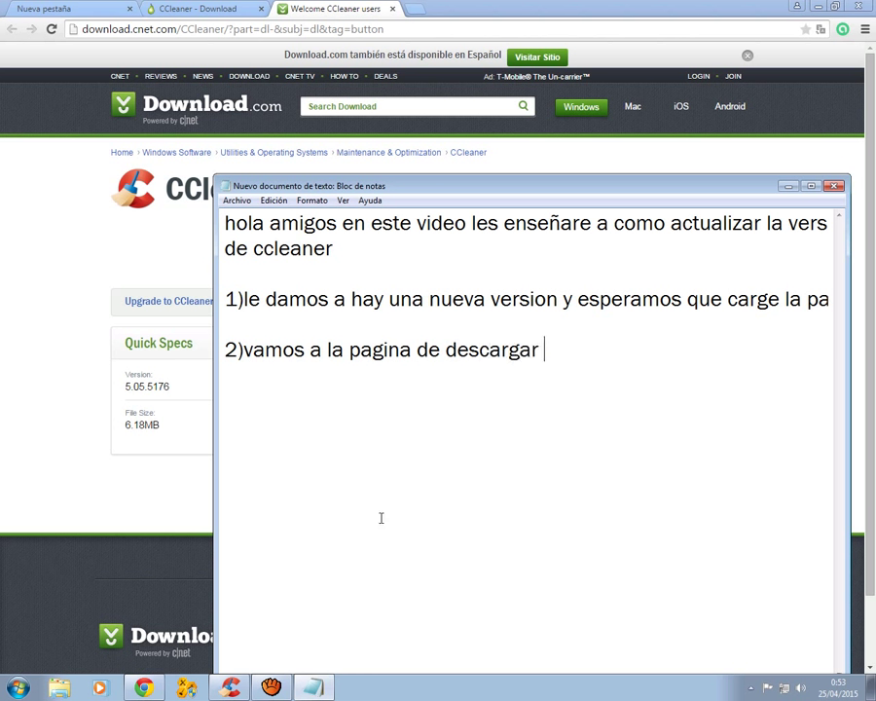
{"action": "key", "text": "BackSpace"}
Step: Continue instruction 2 with "el link lo dejare en la descripcion" and "del video" on a new line, then minimize the note
{"action": "type", "text": "el"}
{"action": "type", "text": " l"}
{"action": "type", "text": "ikc"}
{"action": "key", "text": "BackSpace"}
{"action": "key", "text": "BackSpace"}
{"action": "type", "text": "nk lo "}
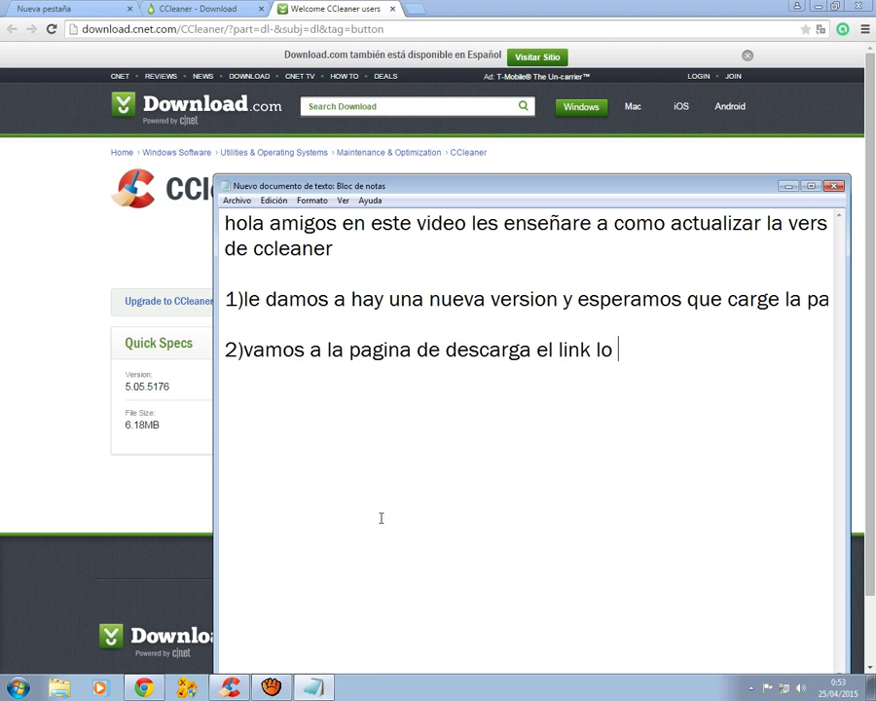
{"action": "type", "text": "dejare e"}
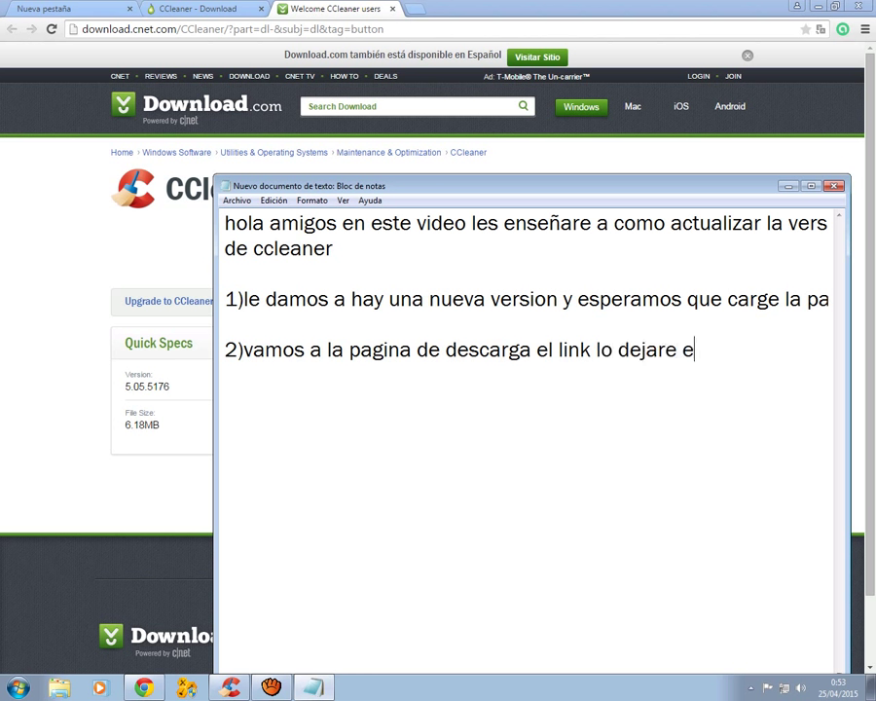
{"action": "type", "text": "n la desc"}
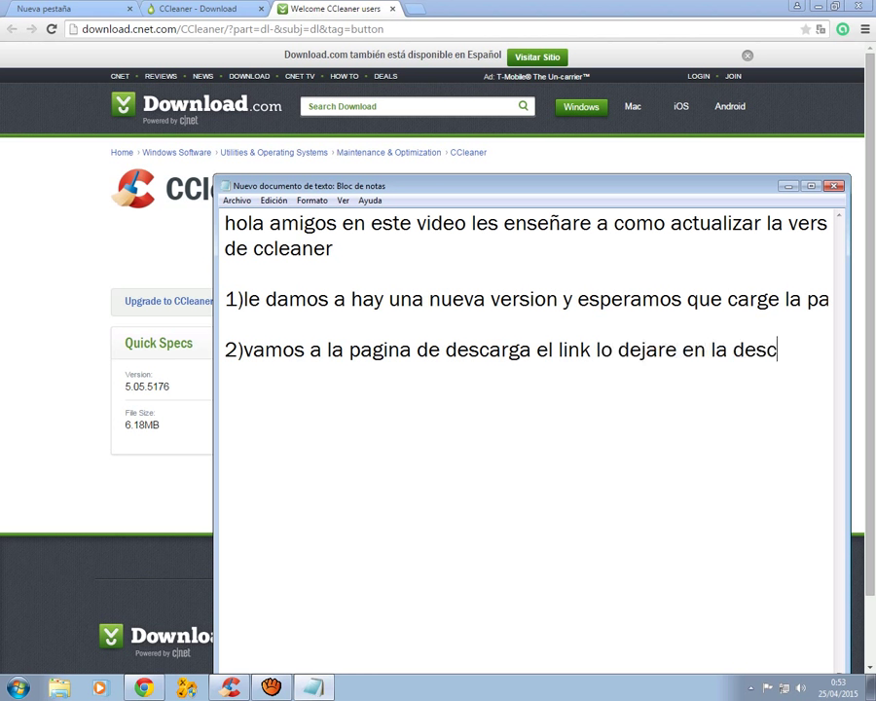
{"action": "type", "text": "ripcion"}
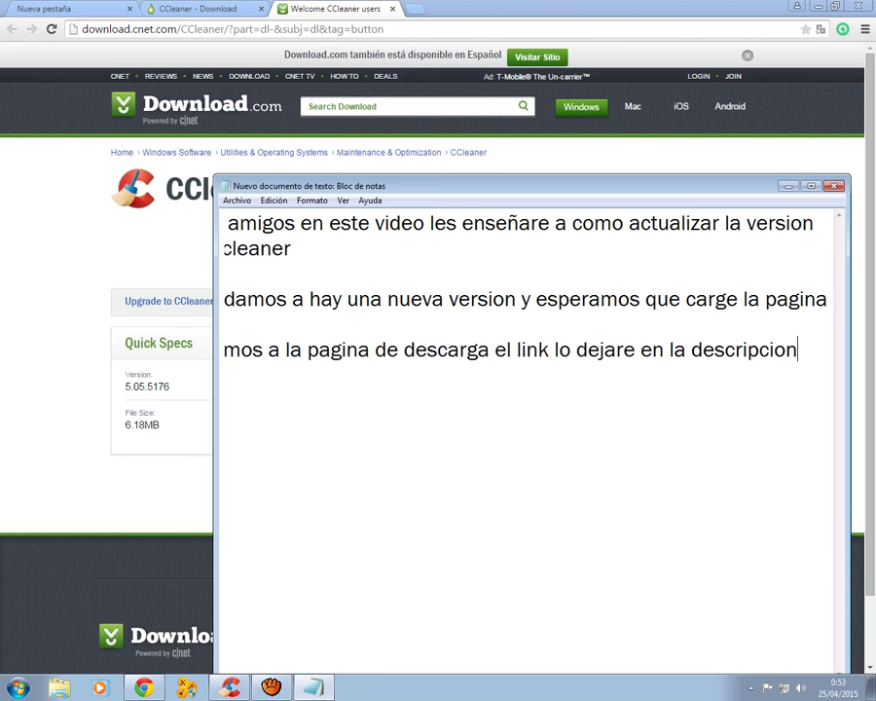
{"action": "key", "text": "Return"}
{"action": "type", "text": "d"}
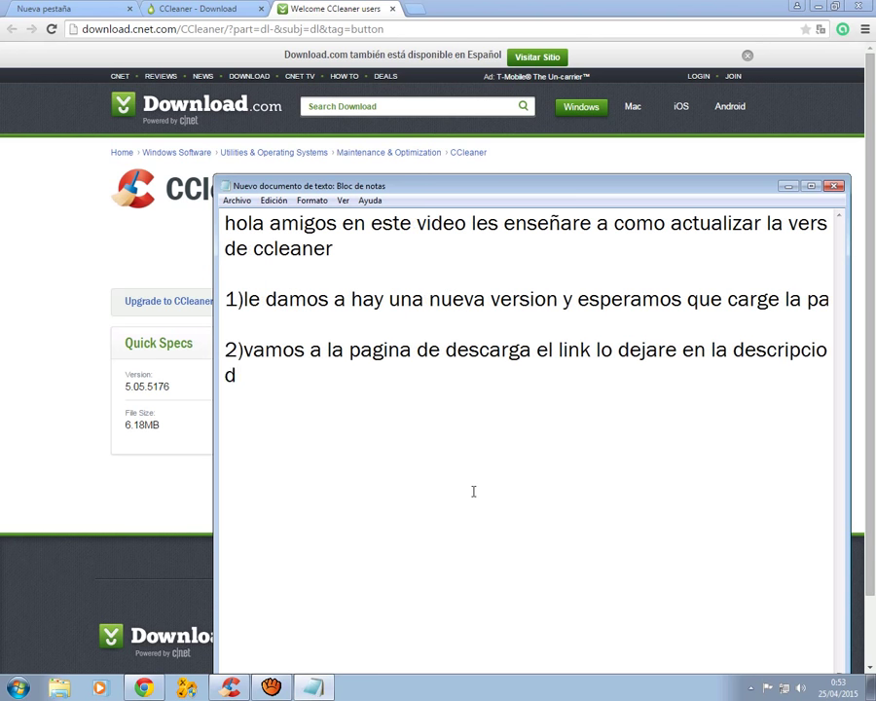
{"action": "type", "text": "el video"}
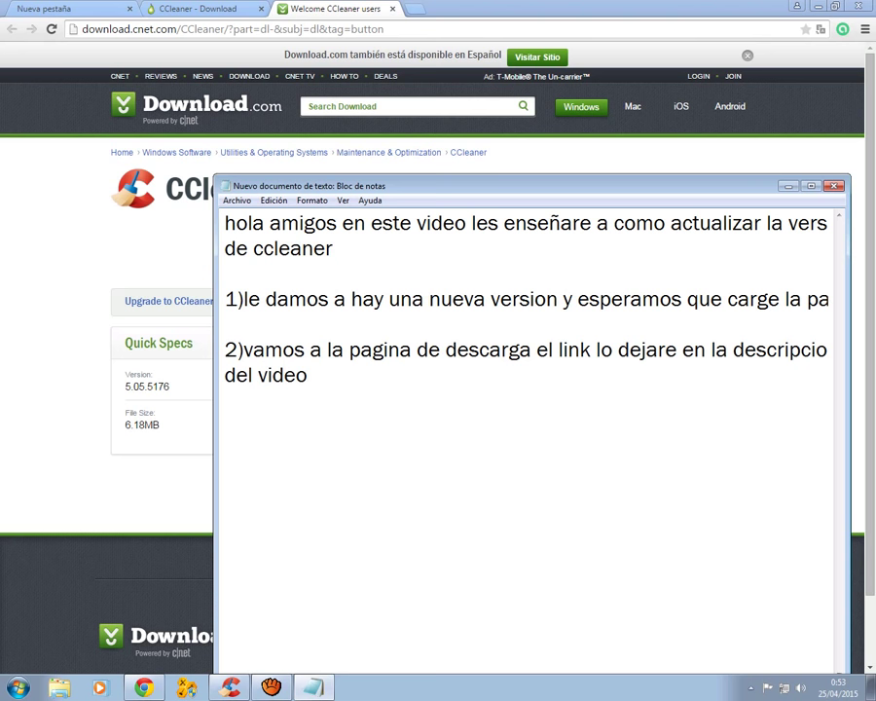
{"action": "left_click", "coordinate": [313, 688]}
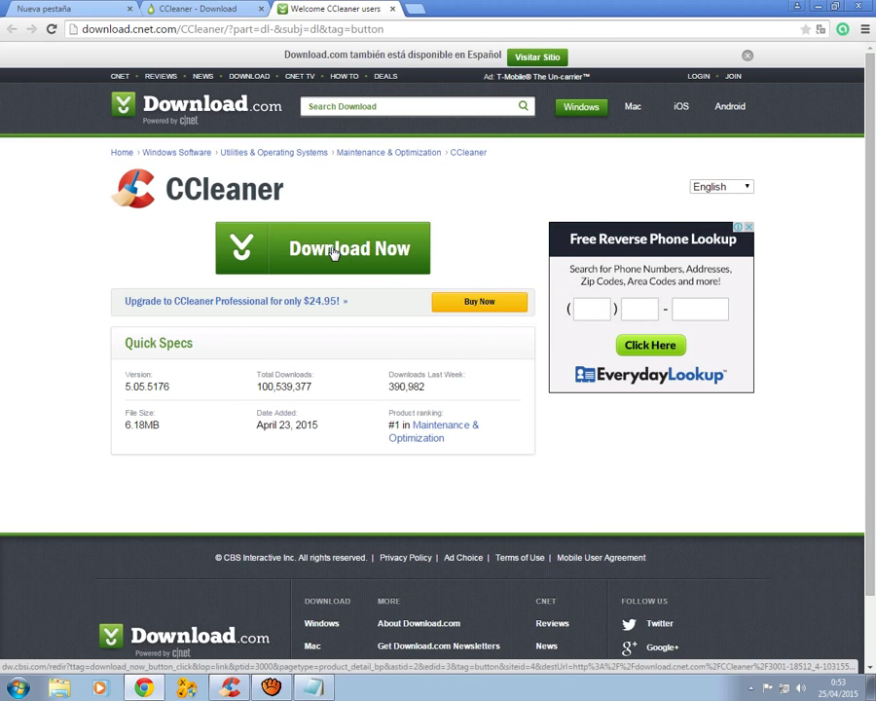
Step: Start the CCleaner download from Download.com, add the line "3)le damos a descargar" to the Notepad note, and minimize it
{"action": "left_click", "coordinate": [337, 250]}
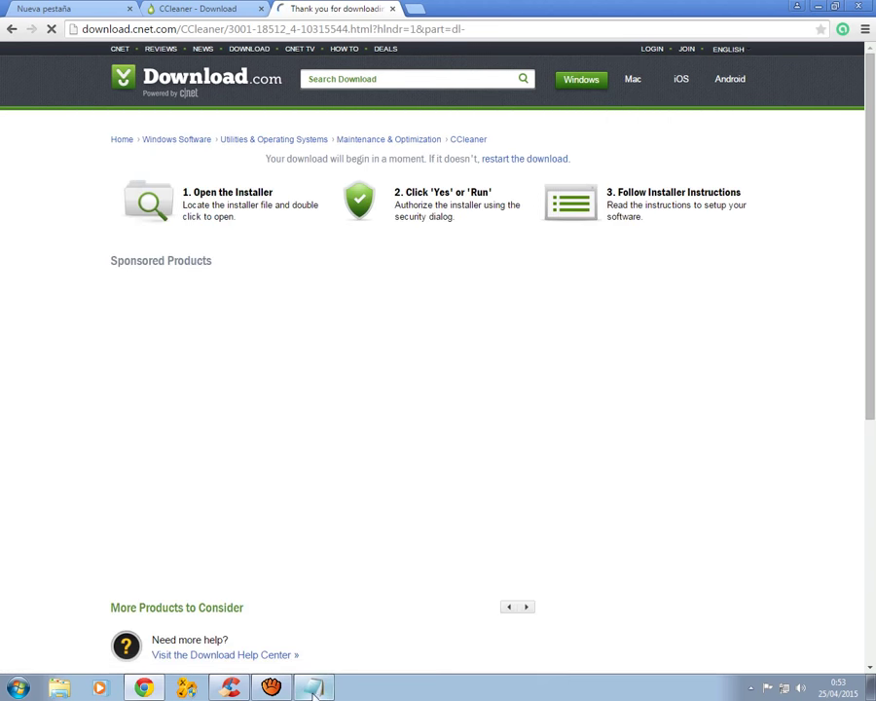
{"action": "left_click", "coordinate": [312, 688]}
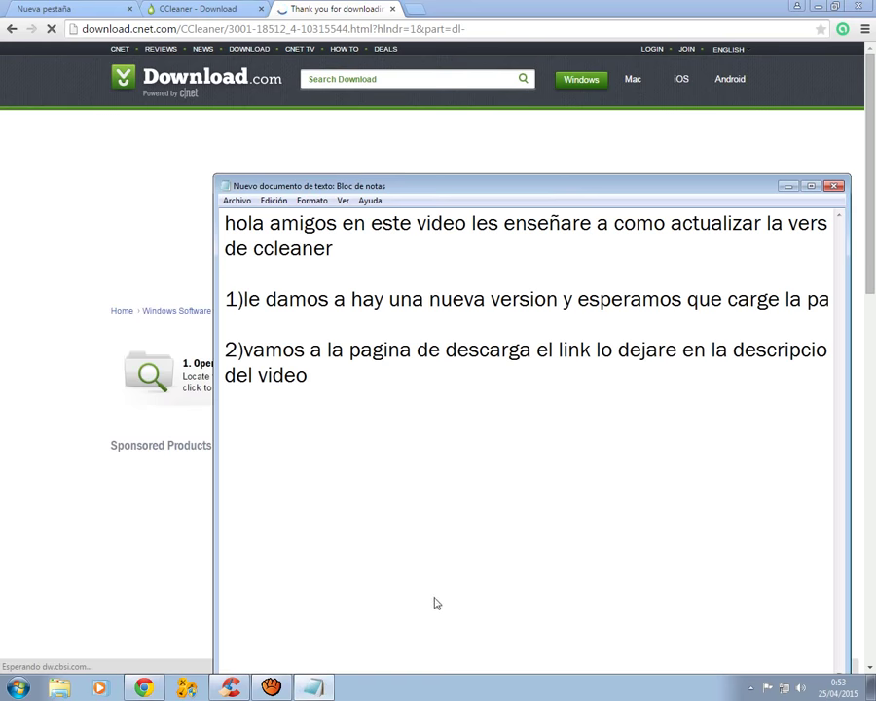
{"action": "key", "text": "Return"}
{"action": "key", "text": "Return"}
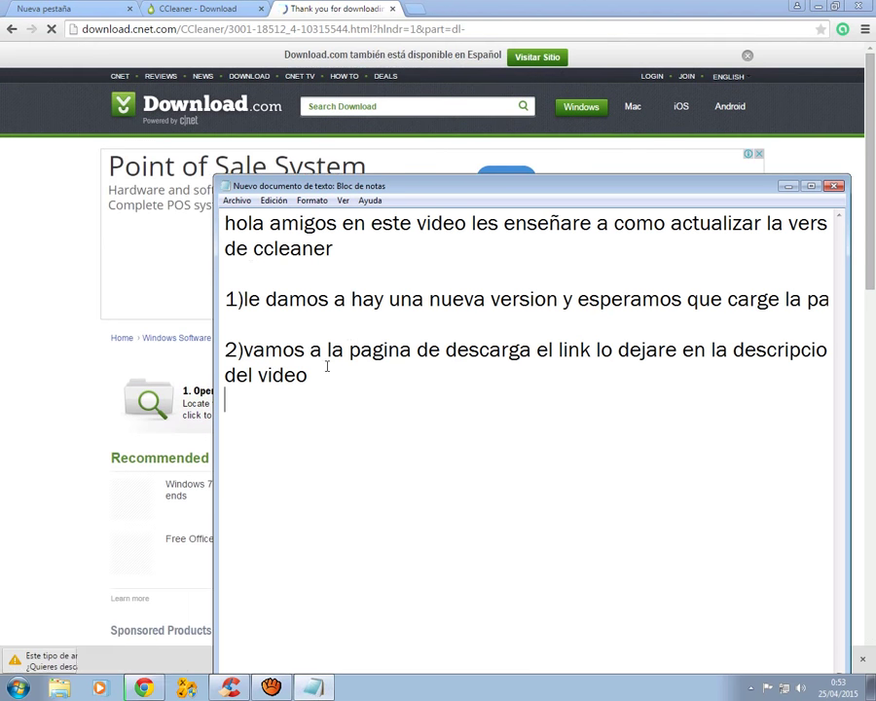
{"action": "type", "text": "3"}
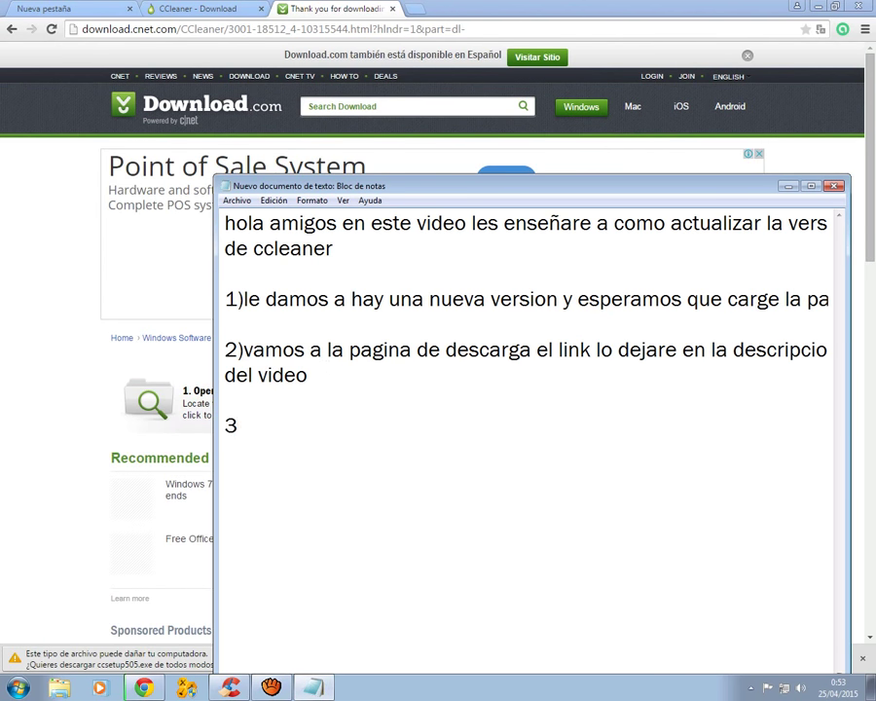
{"action": "type", "text": ")le da"}
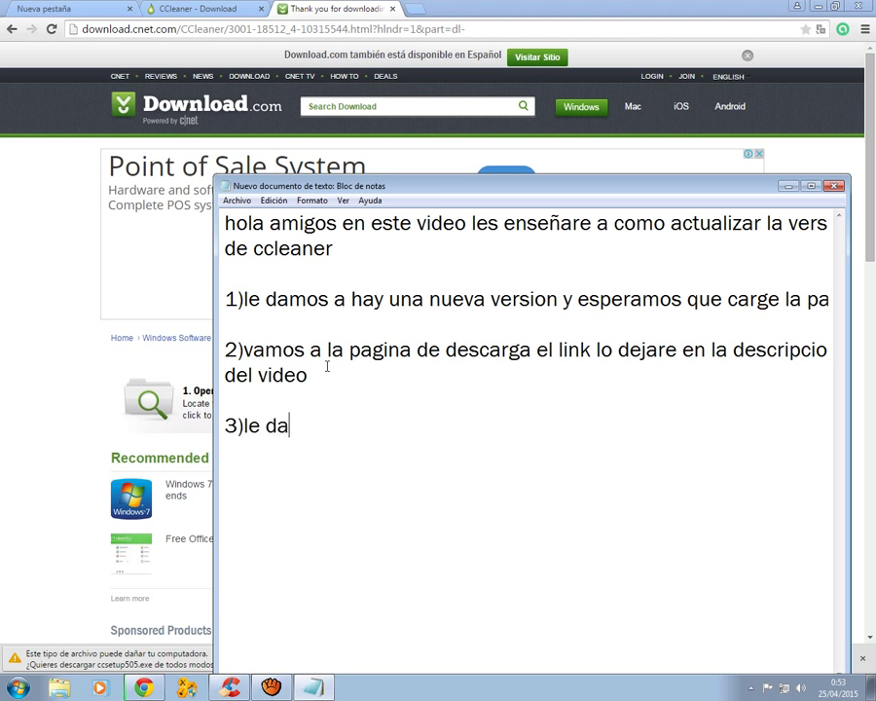
{"action": "type", "text": "mos a desc"}
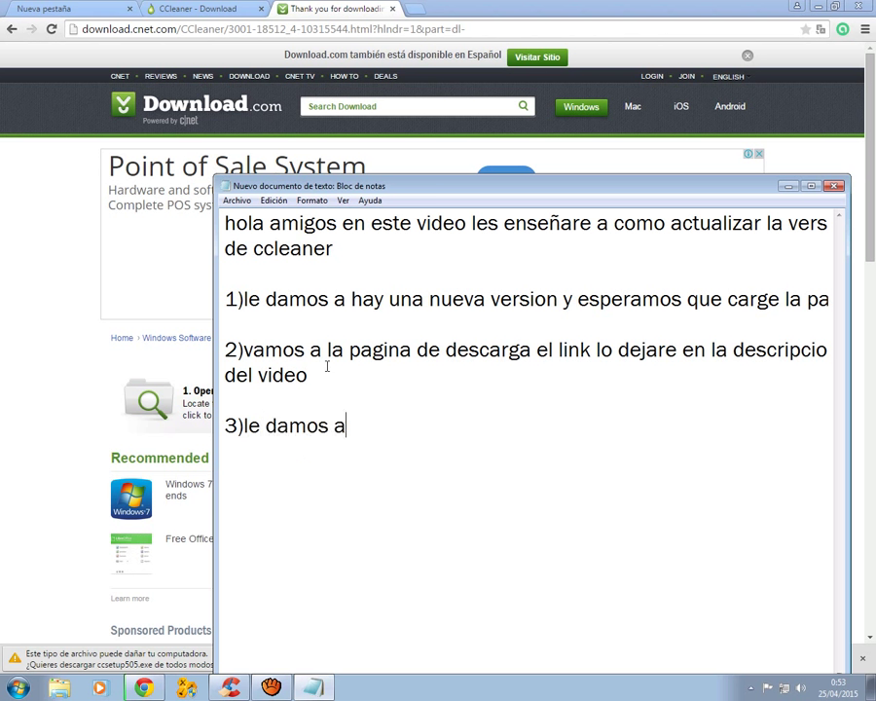
{"action": "type", "text": "argar"}
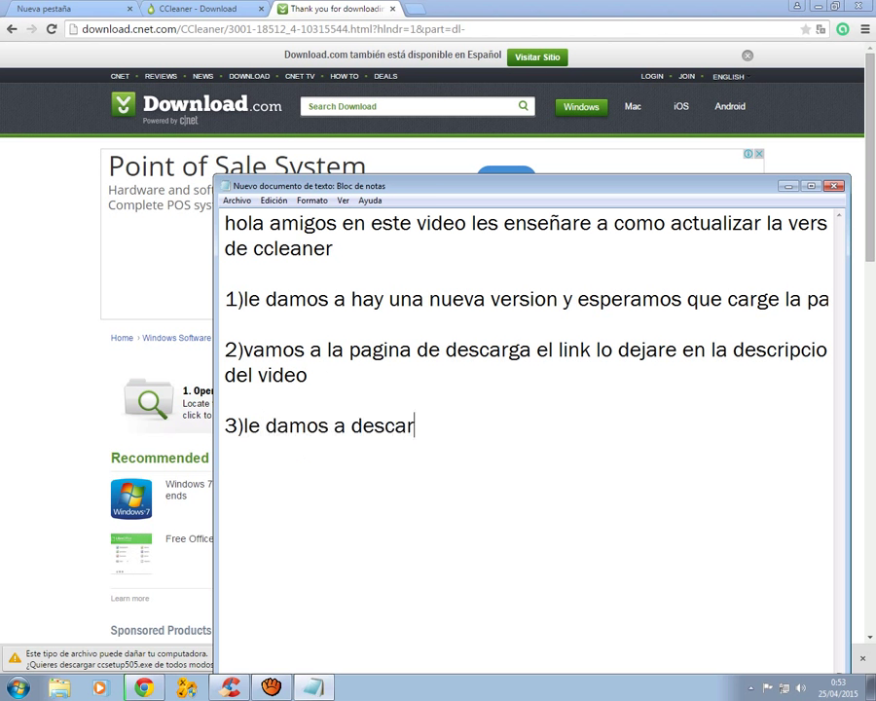
{"action": "left_click", "coordinate": [313, 687]}
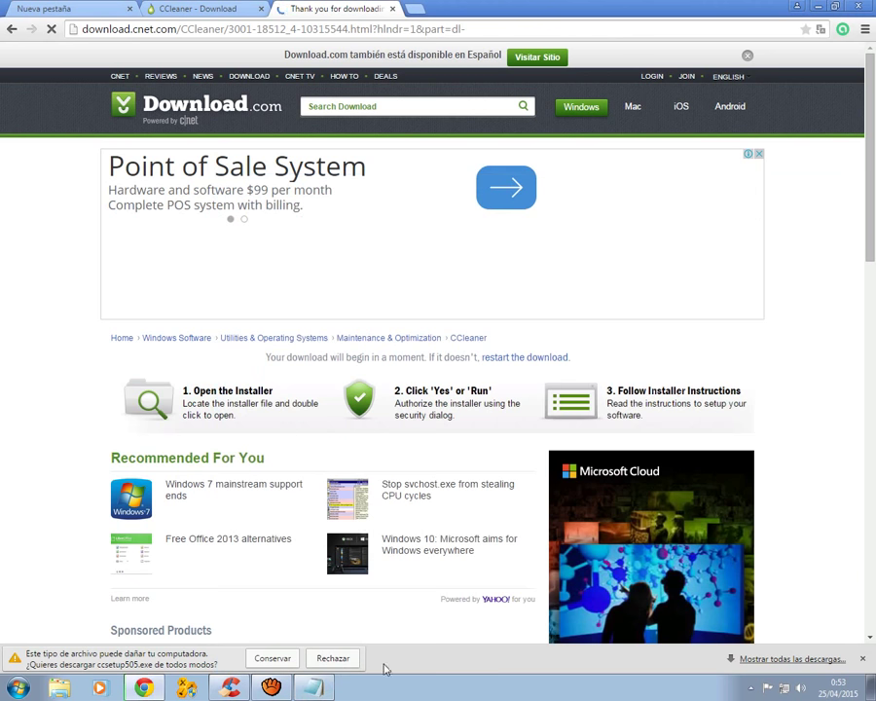
Step: Keep the flagged ccsetup505.exe download and show the full list of downloads
{"action": "left_click", "coordinate": [277, 660]}
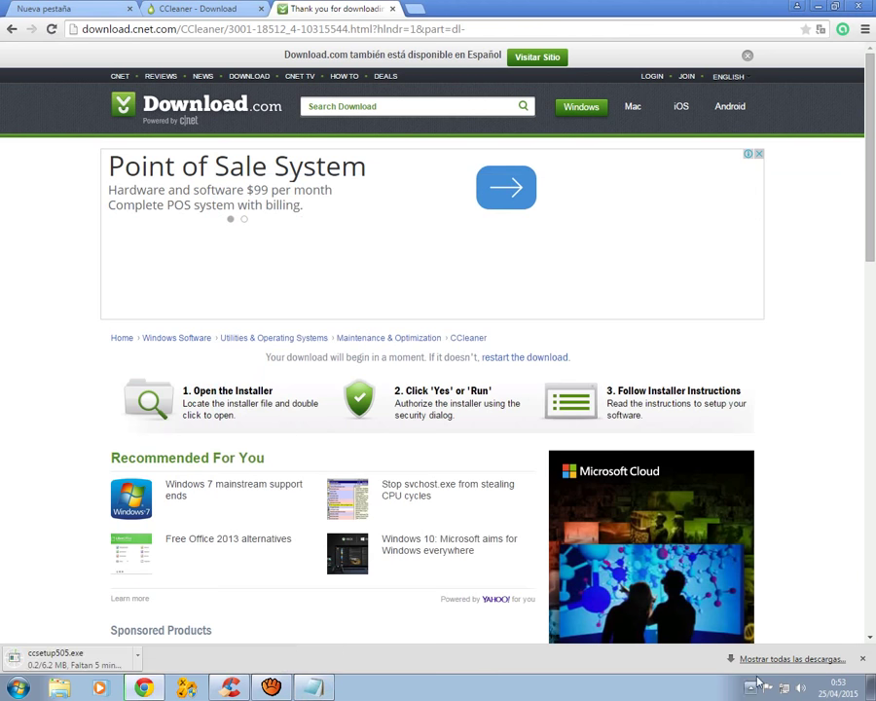
{"action": "left_click", "coordinate": [789, 660]}
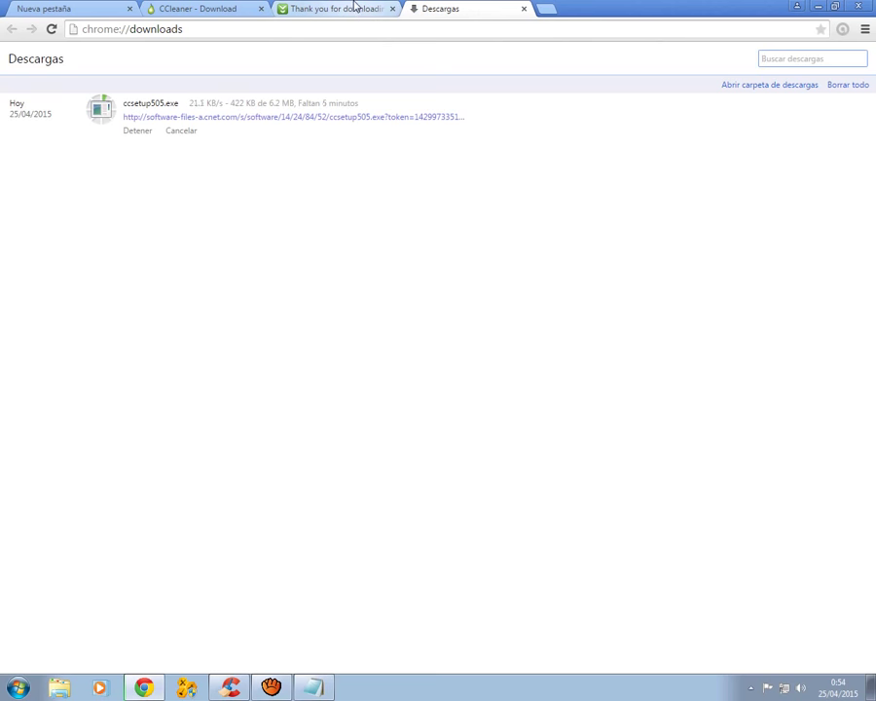
Step: Close the Download.com and Piriform CCleaner tabs, leaving the downloads list open
{"action": "left_click", "coordinate": [355, 8]}
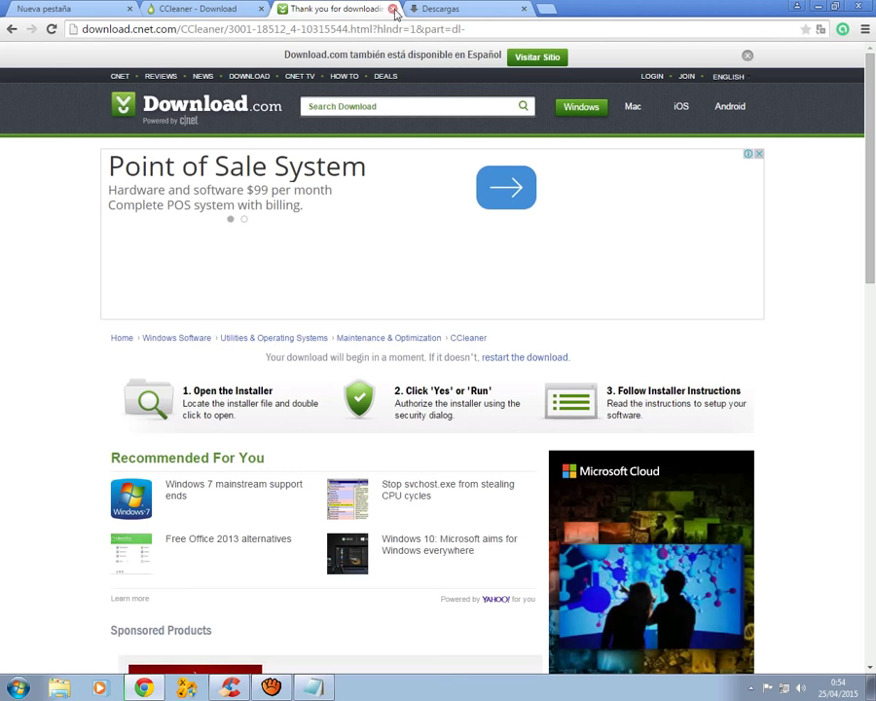
{"action": "left_click", "coordinate": [393, 9]}
{"action": "left_click", "coordinate": [231, 9]}
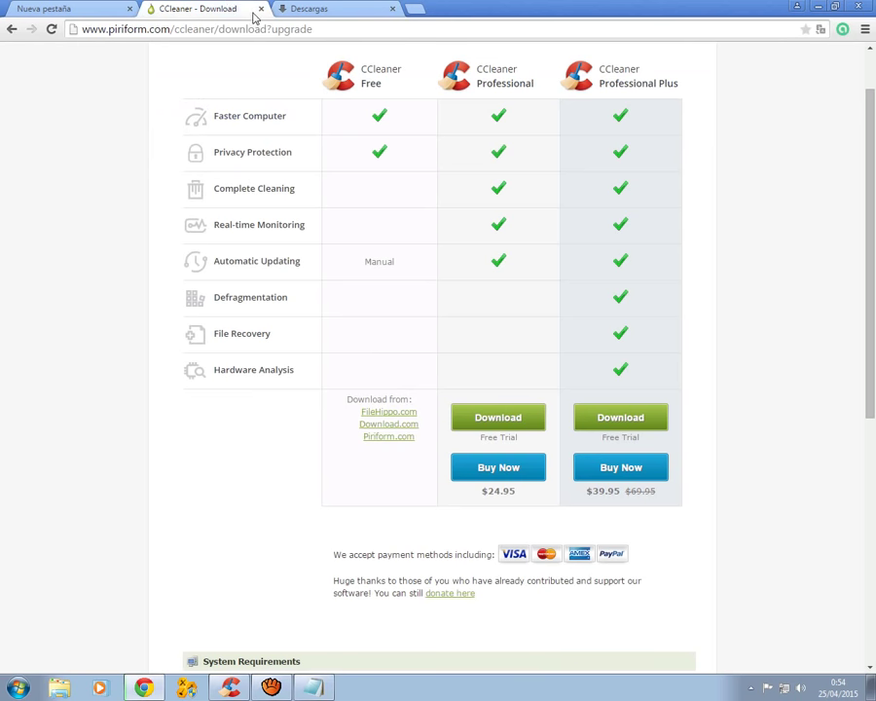
{"action": "left_click", "coordinate": [260, 9]}
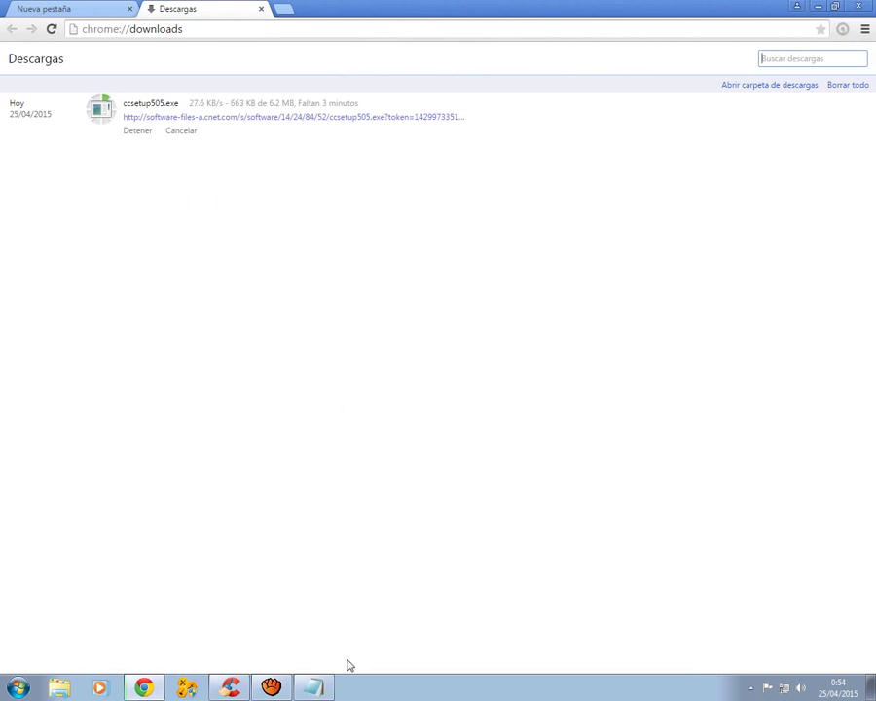
Step: Return to the Notepad note, complete instruction 3 with "y esperamos que la descarga termine", and minimize the note
{"action": "left_click", "coordinate": [323, 688]}
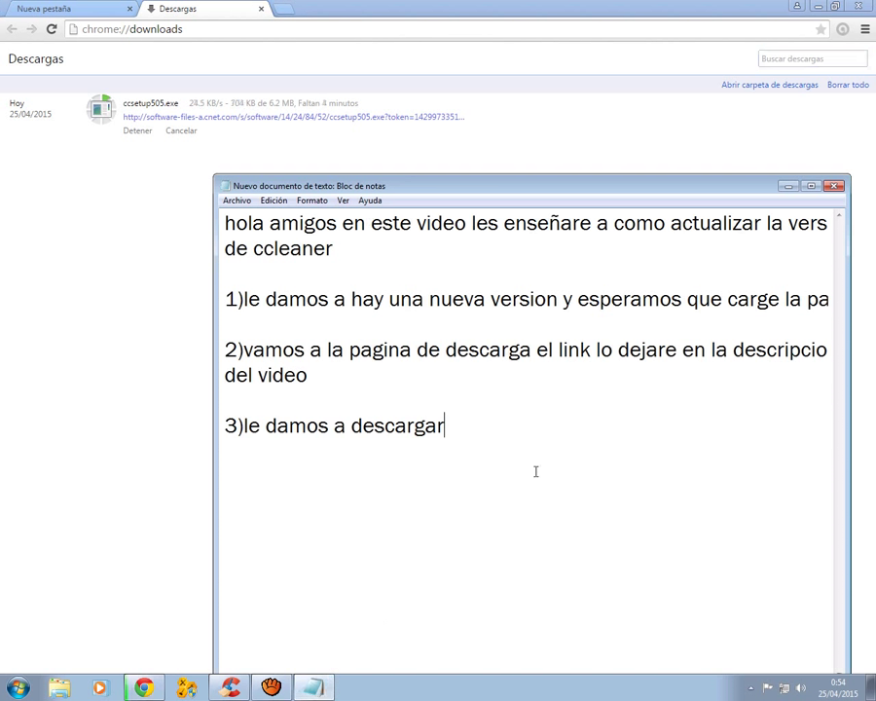
{"action": "type", "text": "y espe"}
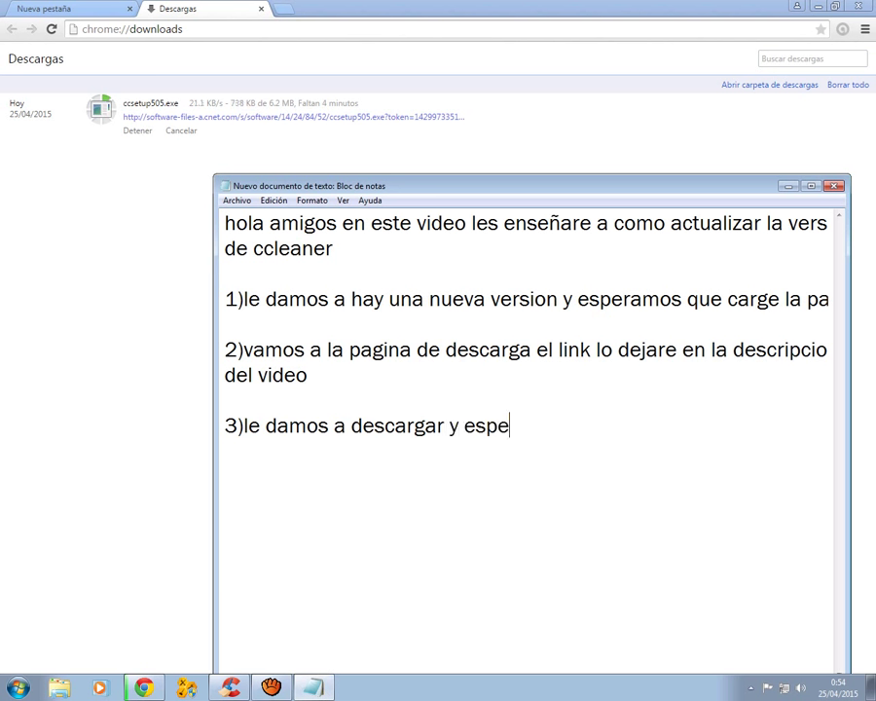
{"action": "type", "text": "ramos q"}
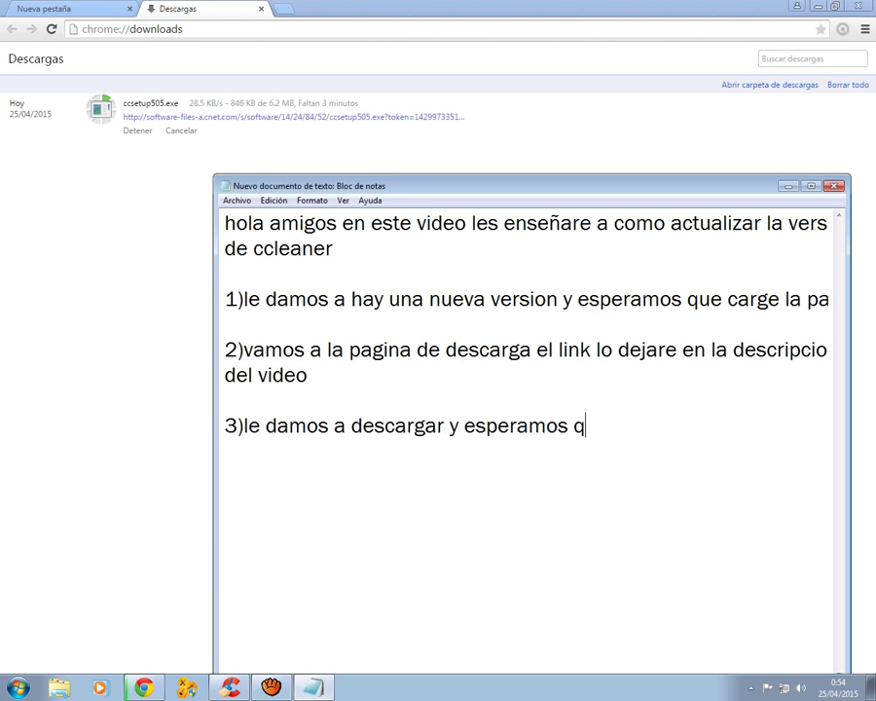
{"action": "type", "text": "ue la des"}
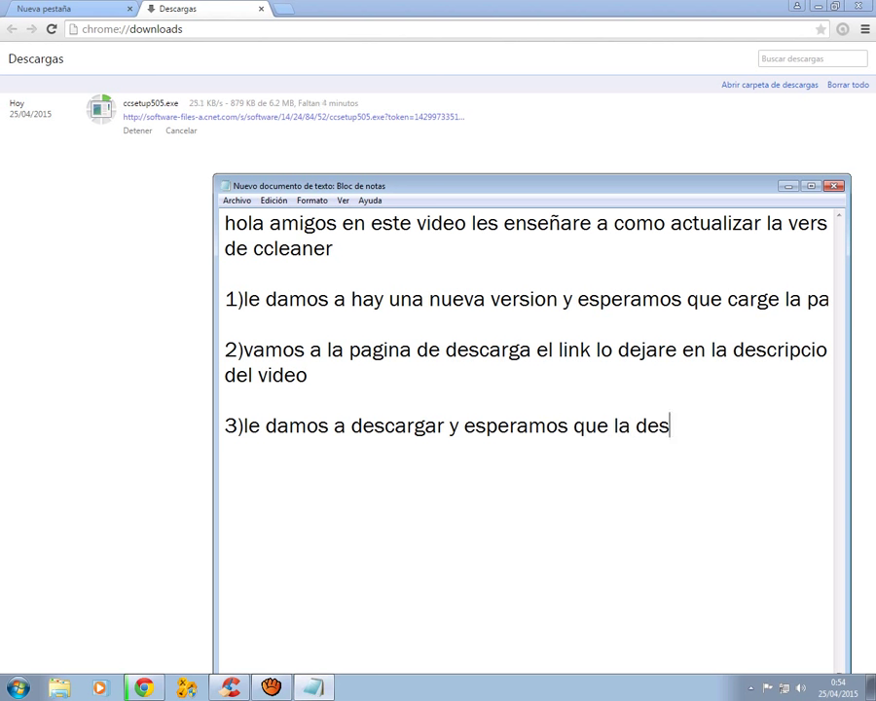
{"action": "type", "text": "carga"}
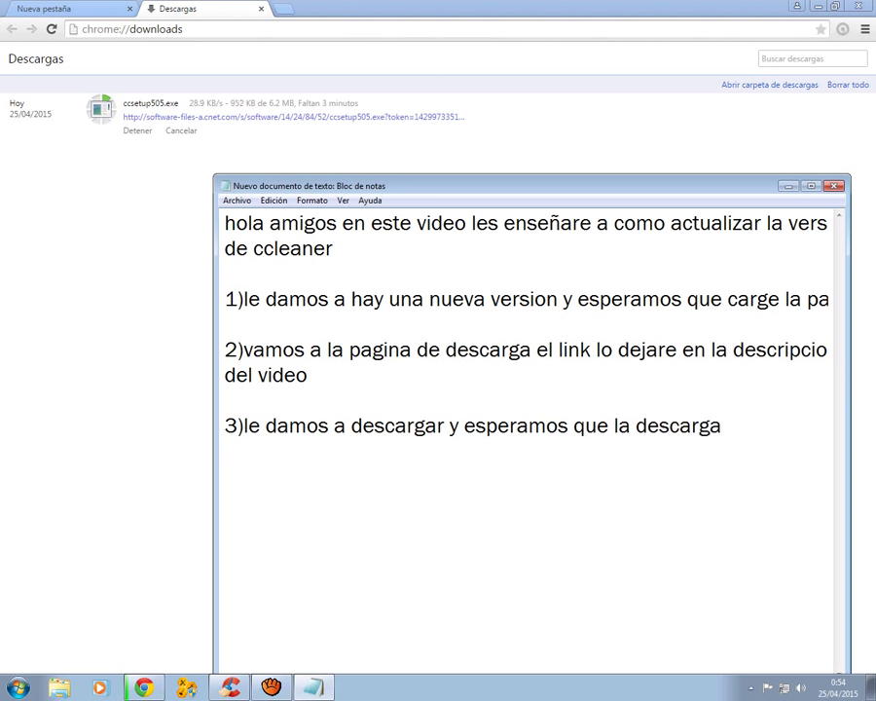
{"action": "type", "text": " termine"}
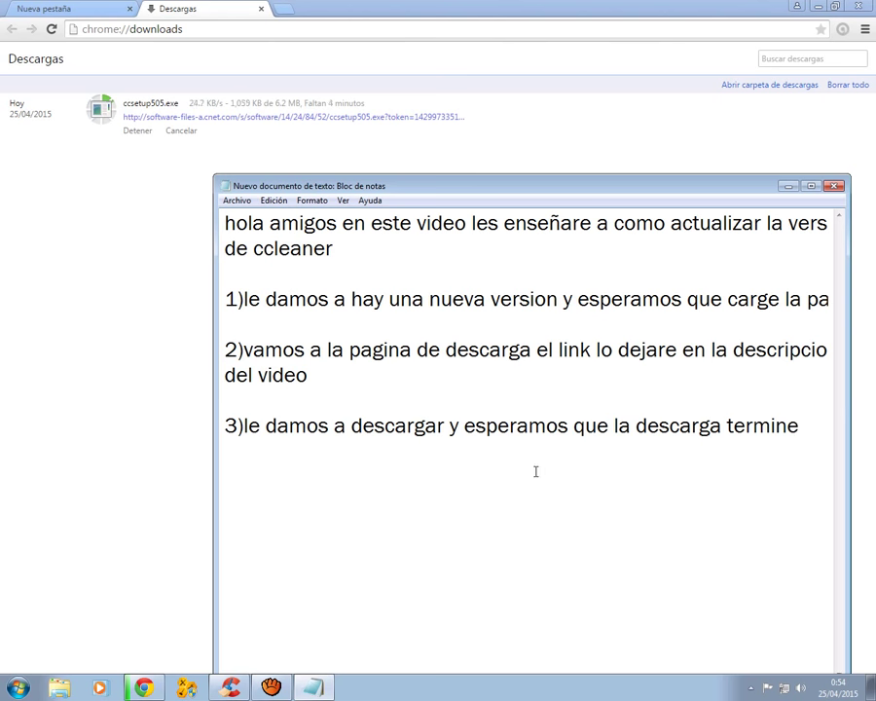
{"action": "left_click", "coordinate": [313, 689]}
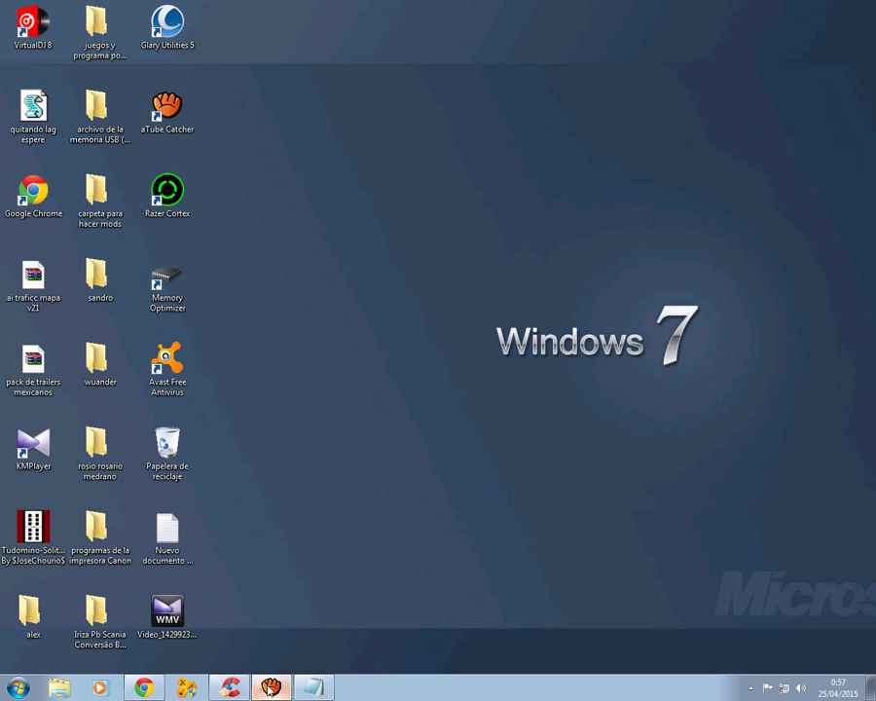
Step: Reopen the Notepad note and start the fourth instruction with "4)una vez descargado le damos a" below a blank line
{"action": "left_click", "coordinate": [313, 688]}
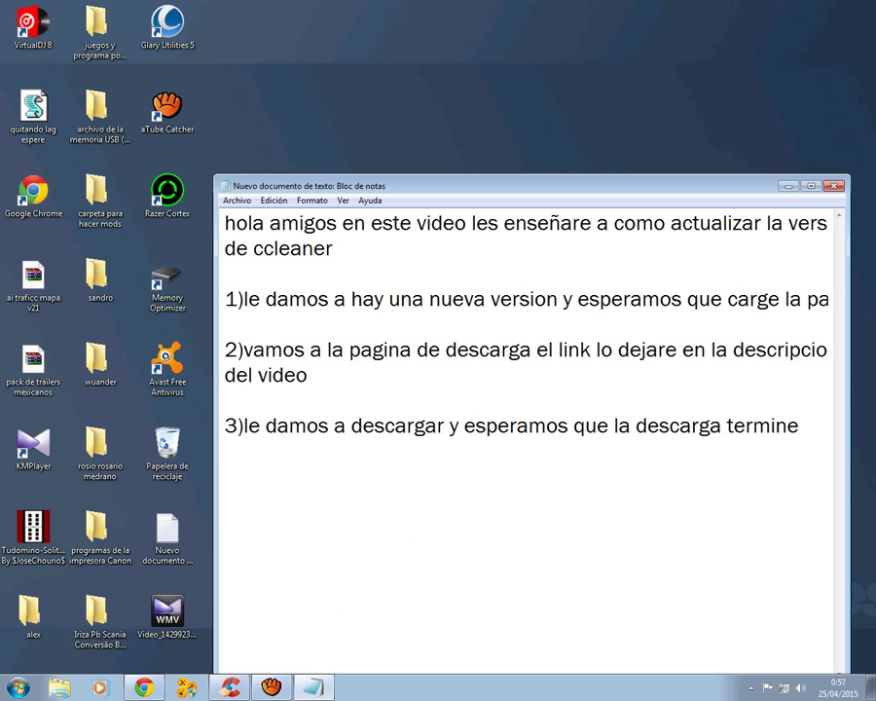
{"action": "type", "text": "4)una v"}
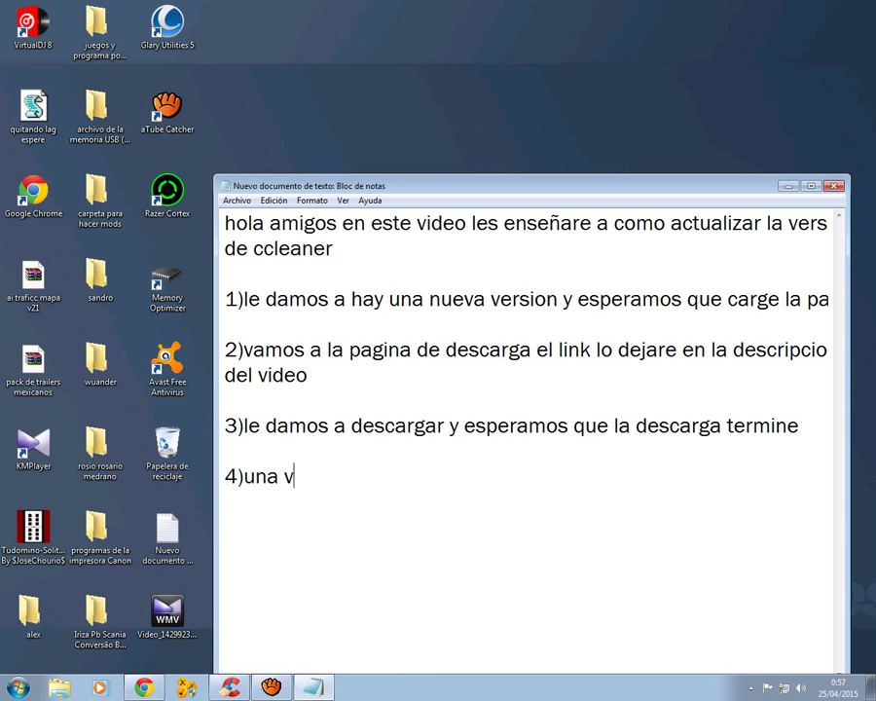
{"action": "type", "text": "ez desc"}
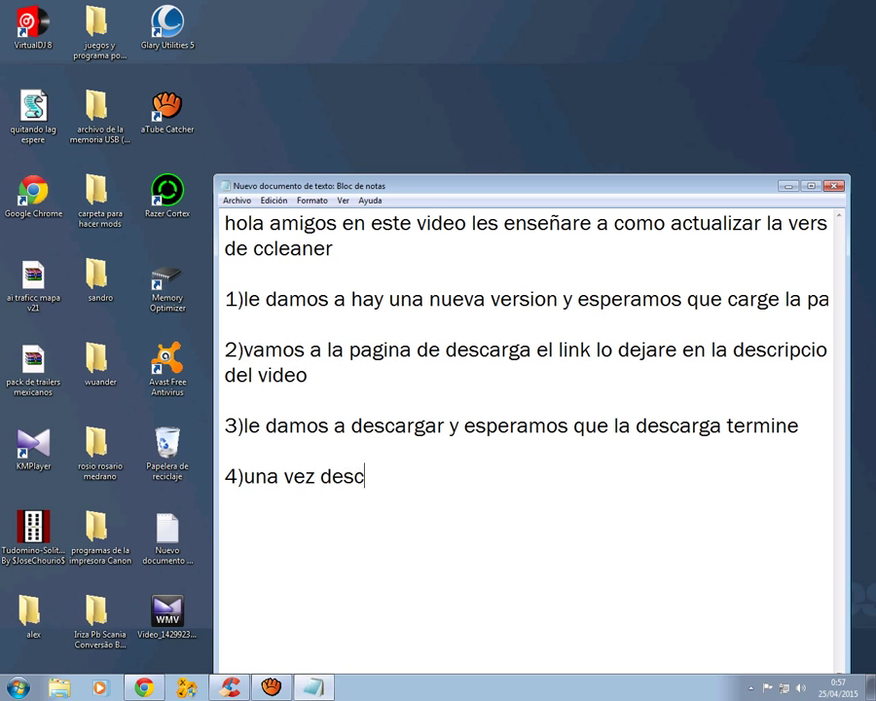
{"action": "type", "text": "arga"}
{"action": "type", "text": "do "}
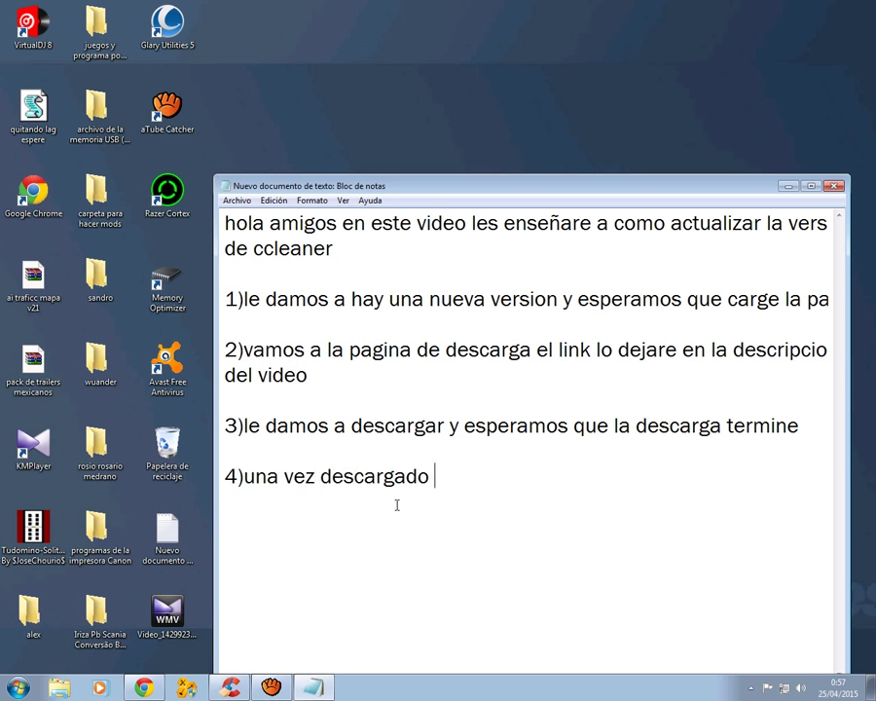
{"action": "type", "text": "le da mos a"}
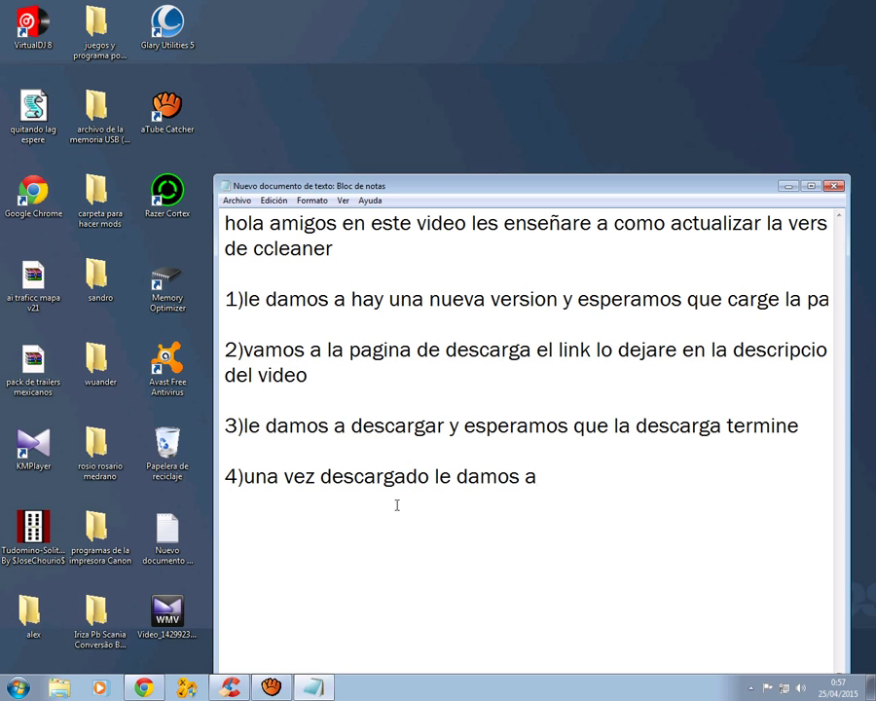
Step: Complete instruction 4 with "ejecutar como administrador" and return to the desktop
{"action": "type", "text": " ejecutar ci"}
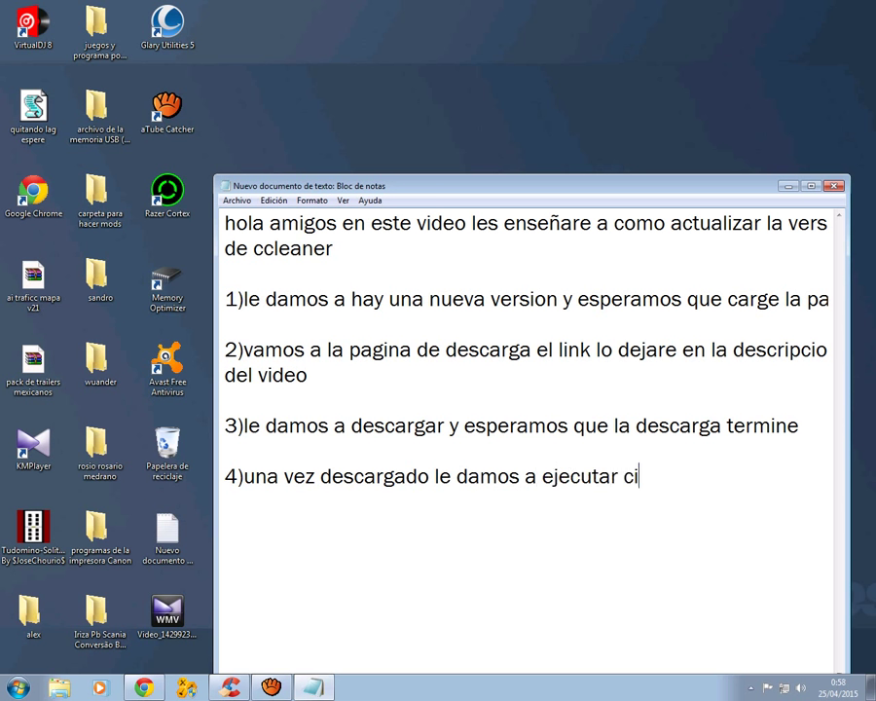
{"action": "key", "text": "BackSpace"}
{"action": "type", "text": "omo a"}
{"action": "type", "text": "dmi"}
{"action": "key", "text": "BackSpace"}
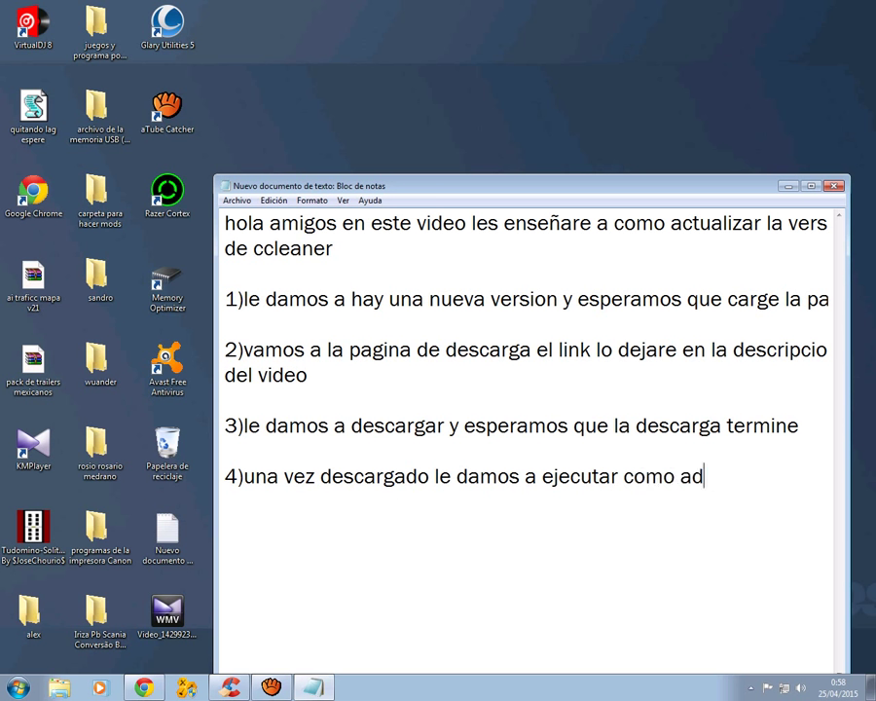
{"action": "type", "text": "ministrador"}
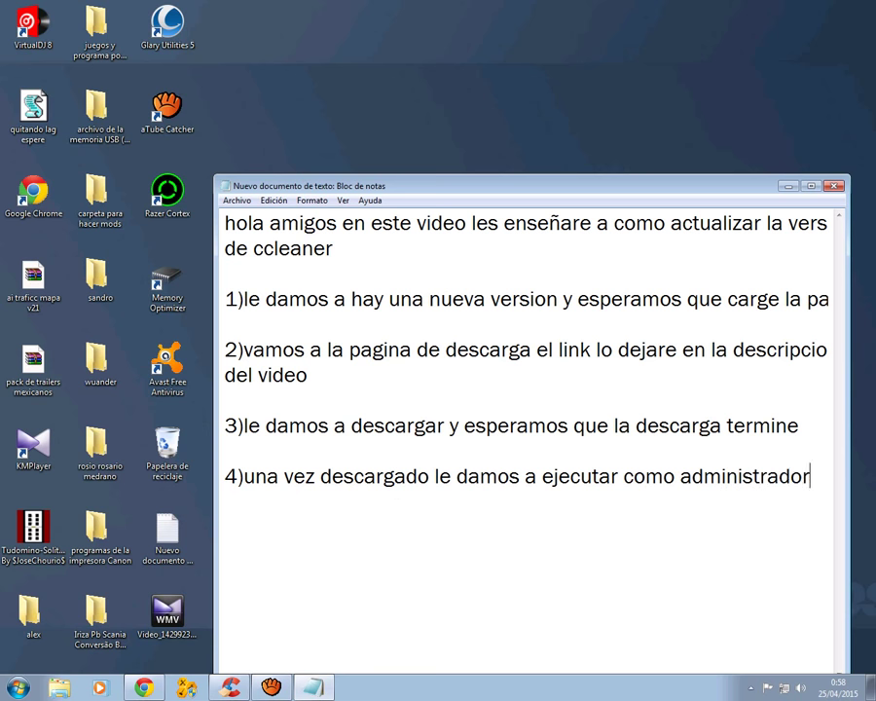
{"action": "key", "text": "super+d"}
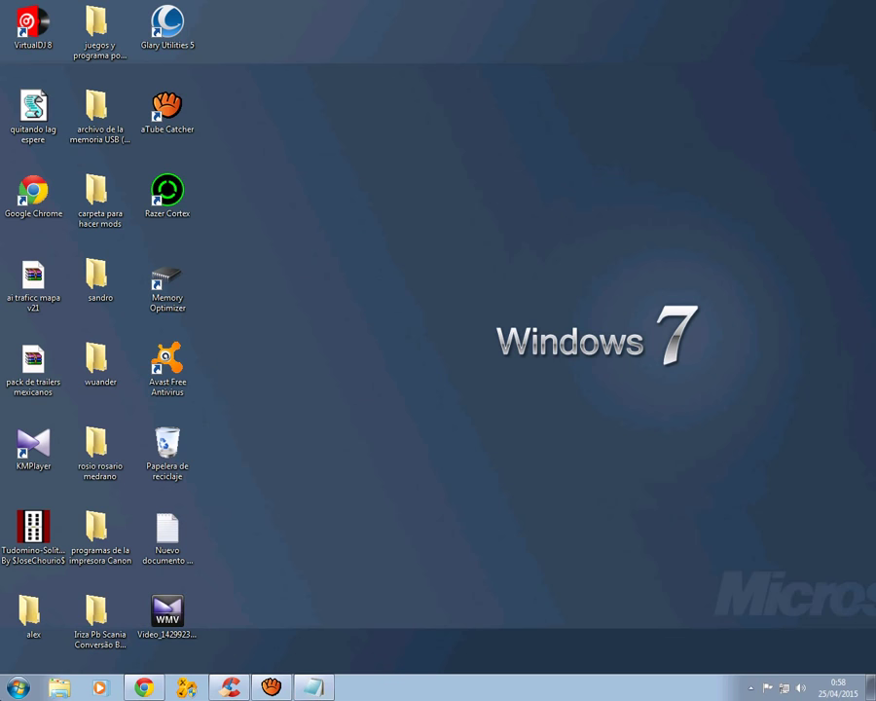
Step: Open the Documents library in Windows Explorer and go to the Downloads folder
{"action": "key", "text": "super"}
{"action": "left_click", "coordinate": [244, 433]}
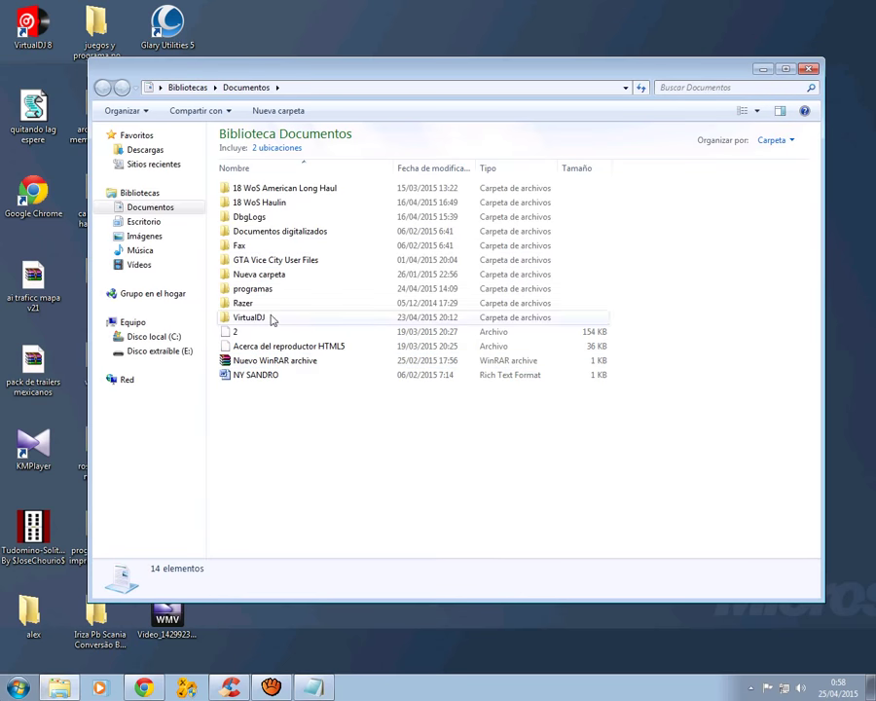
{"action": "left_click", "coordinate": [173, 149]}
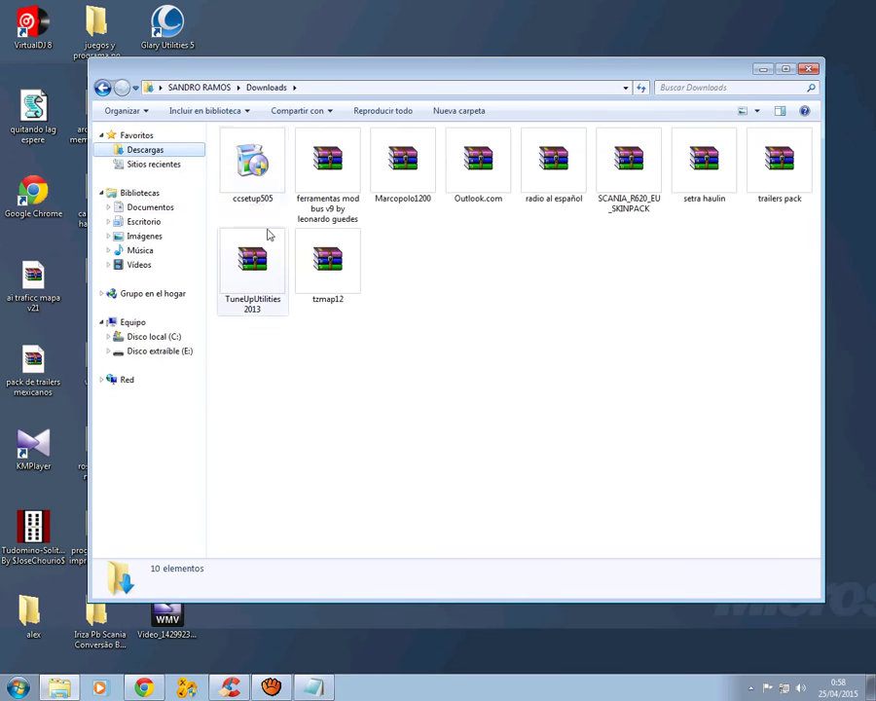
Step: Scan ccsetup505.exe with the Avast antivirus and close the scan window
{"action": "right_click", "coordinate": [233, 168]}
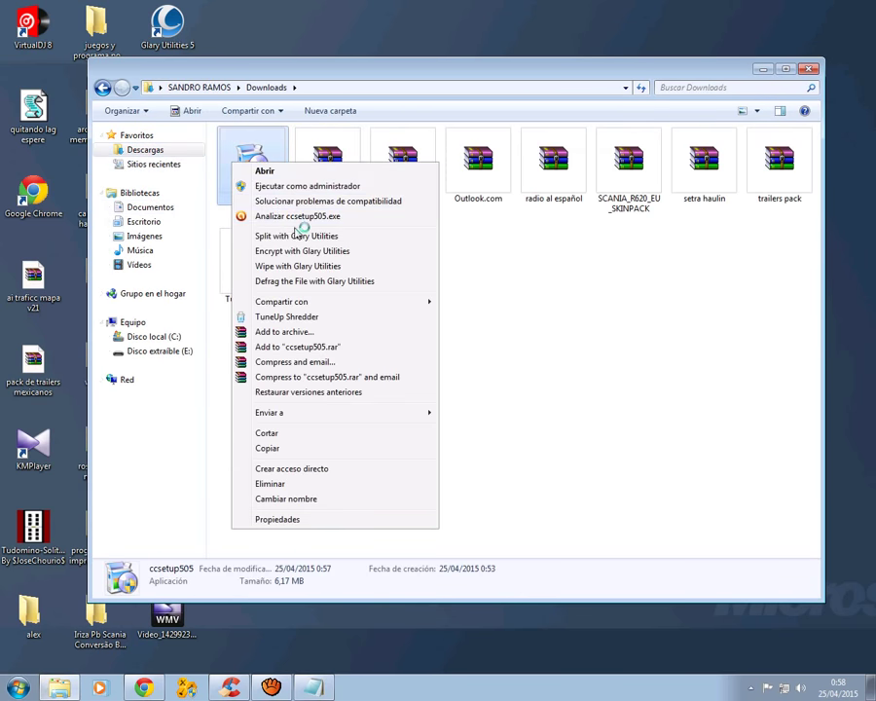
{"action": "left_click", "coordinate": [288, 216]}
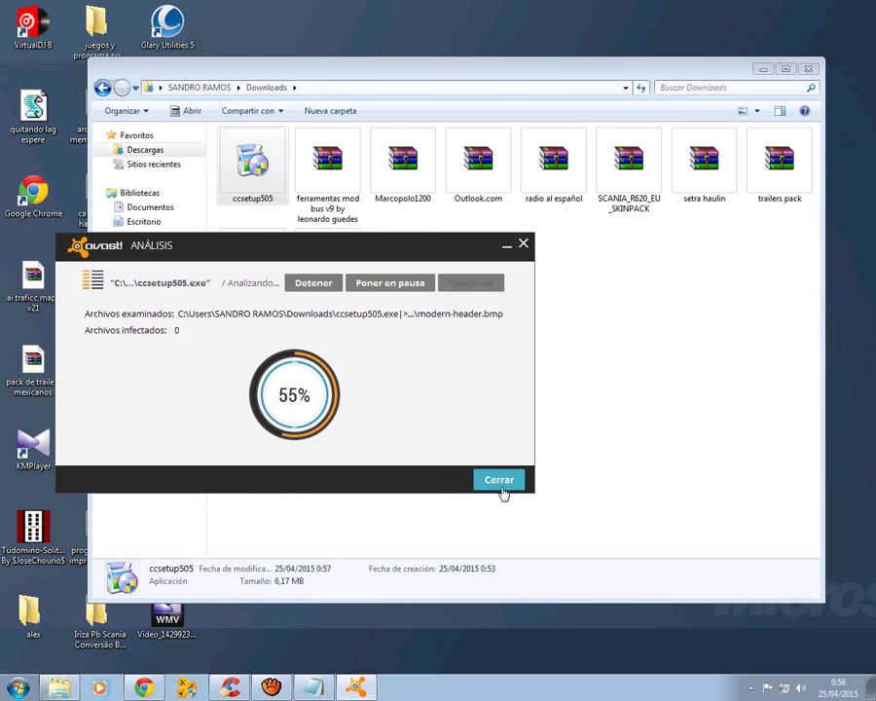
{"action": "left_click", "coordinate": [499, 480]}
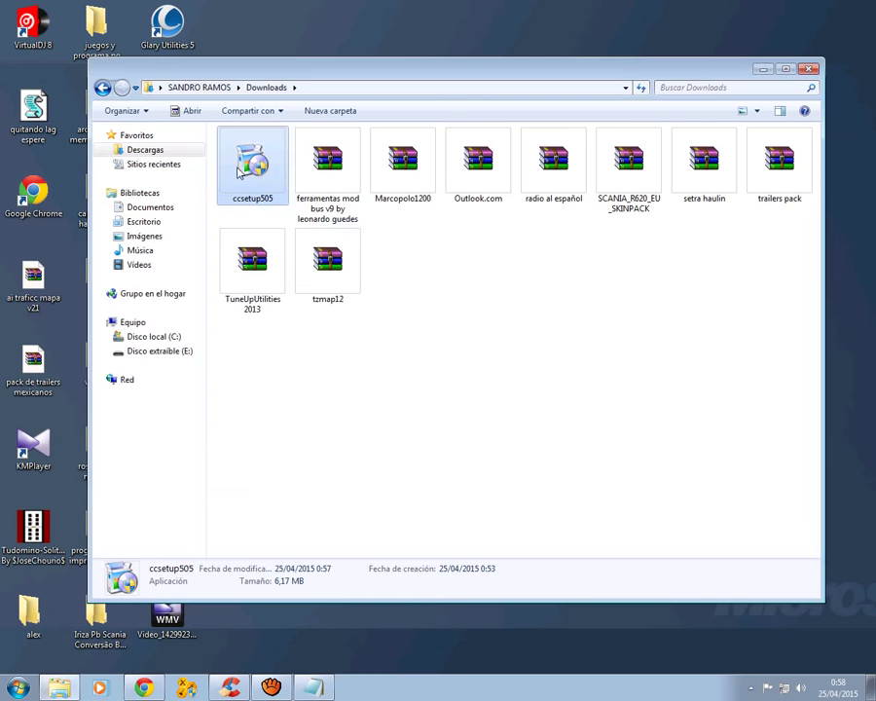
Step: Run the ccsetup505 installer as administrator and allow it to make changes to the computer
{"action": "right_click", "coordinate": [236, 167]}
{"action": "left_click", "coordinate": [288, 192]}
{"action": "left_click", "coordinate": [507, 371]}
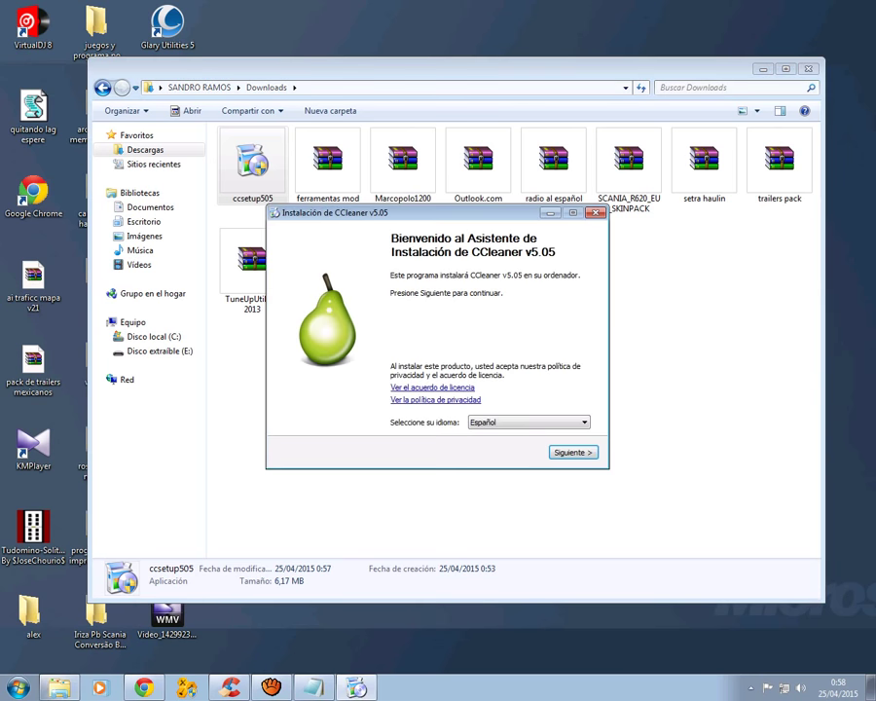
Step: Install CCleaner v5.05 in Español with the default installation options, finish the wizard and close the Downloads folder
{"action": "left_click", "coordinate": [529, 421]}
{"action": "key", "text": "Escape"}
{"action": "key", "text": "Return"}
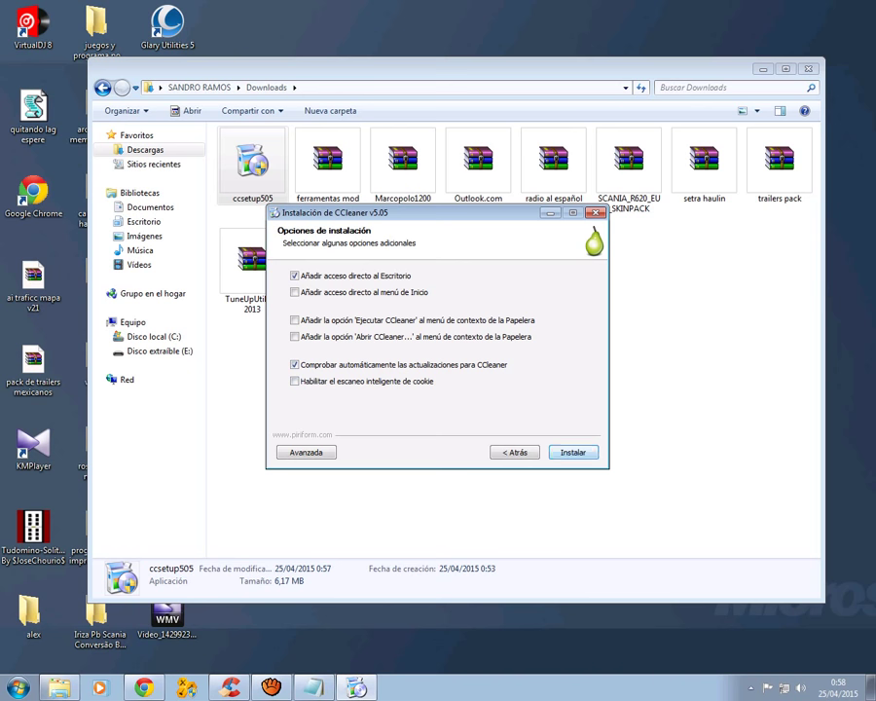
{"action": "key", "text": "Return"}
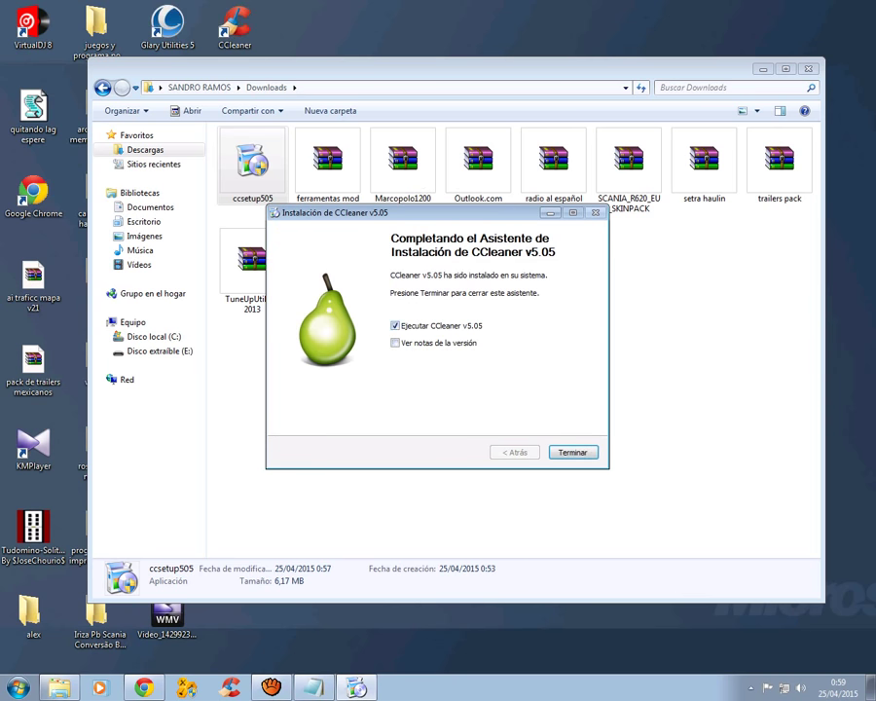
{"action": "left_click", "coordinate": [572, 453]}
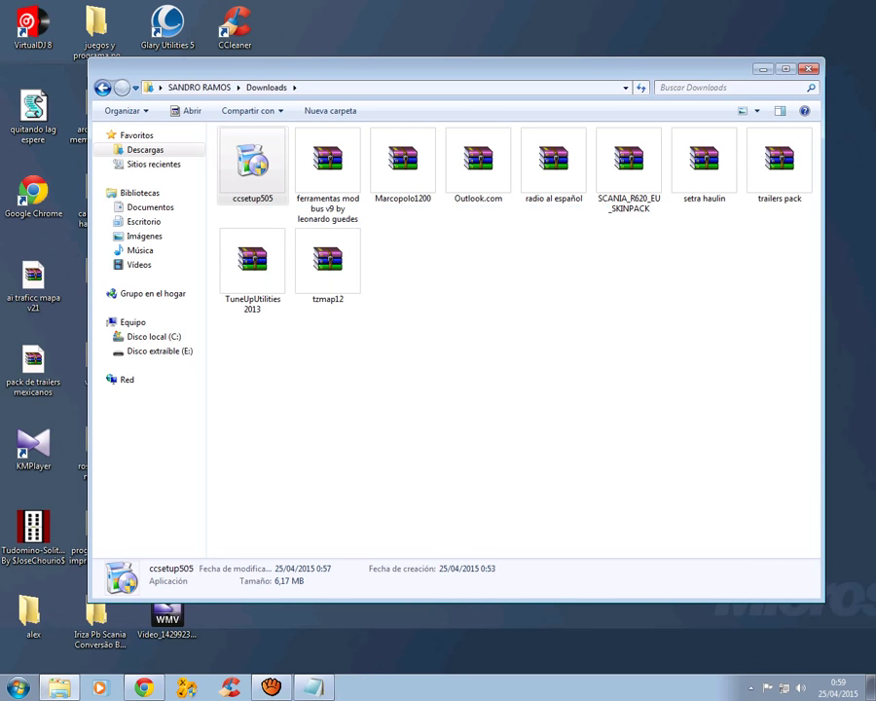
{"action": "left_click", "coordinate": [808, 69]}
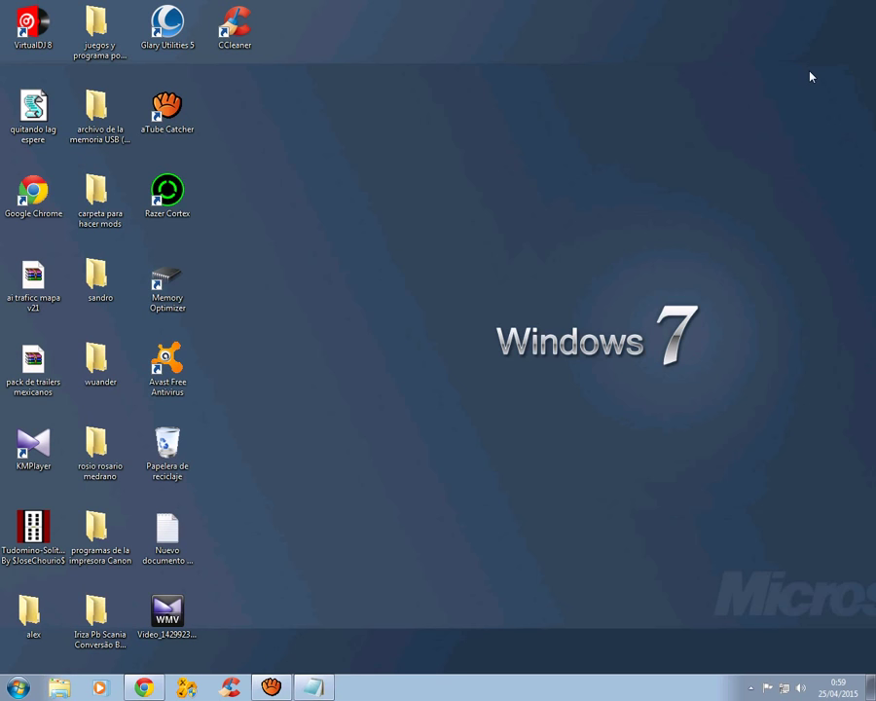
Step: Launch CCleaner from its new desktop shortcut
{"action": "right_click", "coordinate": [481, 266]}
{"action": "left_click", "coordinate": [523, 305]}
{"action": "right_click", "coordinate": [422, 270]}
{"action": "left_click", "coordinate": [474, 308]}
{"action": "left_click", "coordinate": [250, 43]}
{"action": "left_click", "coordinate": [291, 130]}
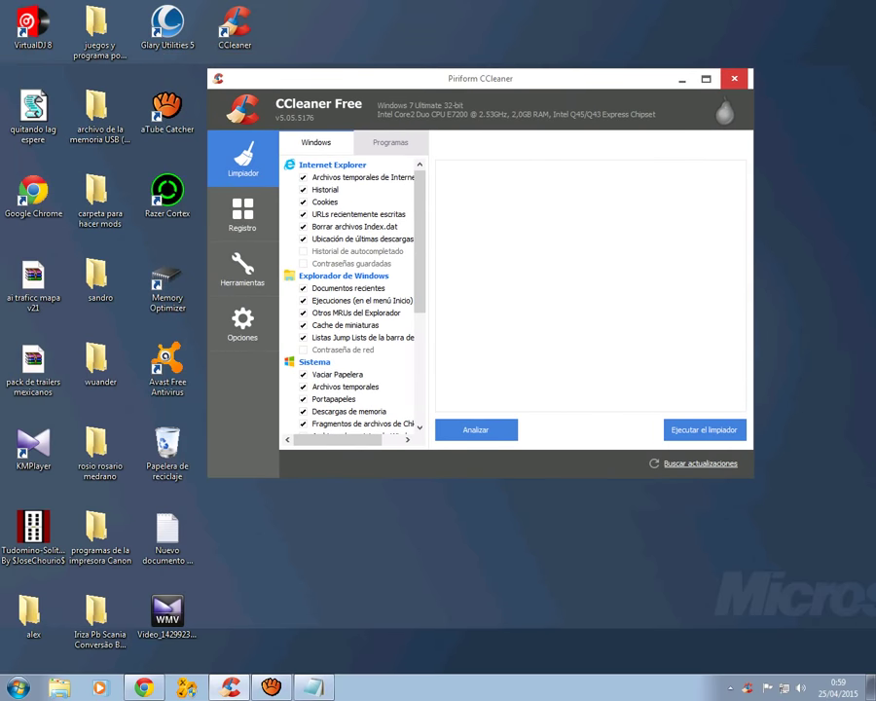
Step: Scan the registry for problems and repair the selected entries, saving a registry backup as cc_20150425_005939 in the programas folder
{"action": "left_click", "coordinate": [242, 215]}
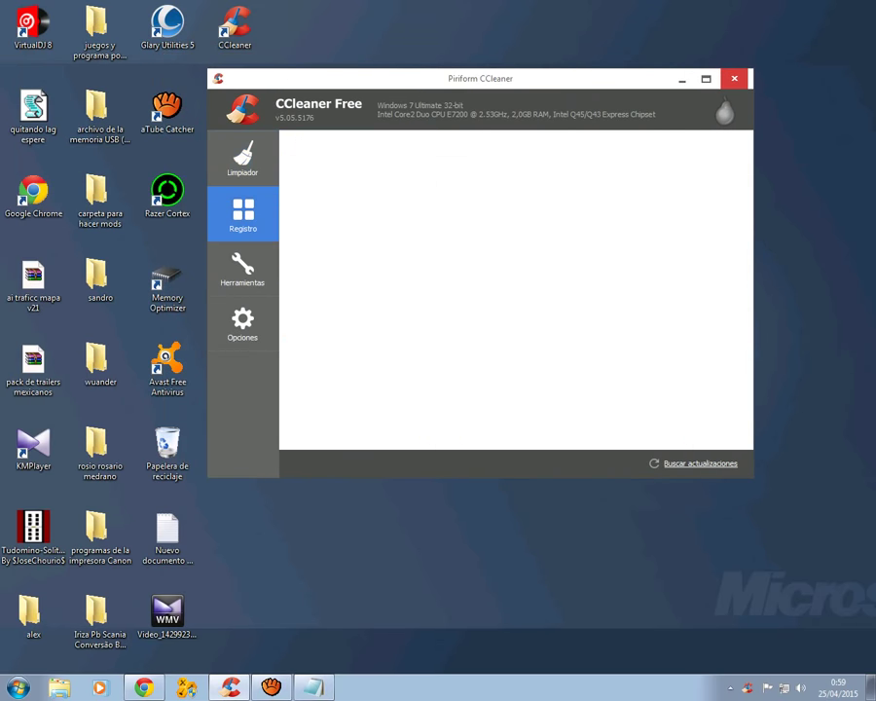
{"action": "left_click", "coordinate": [475, 429]}
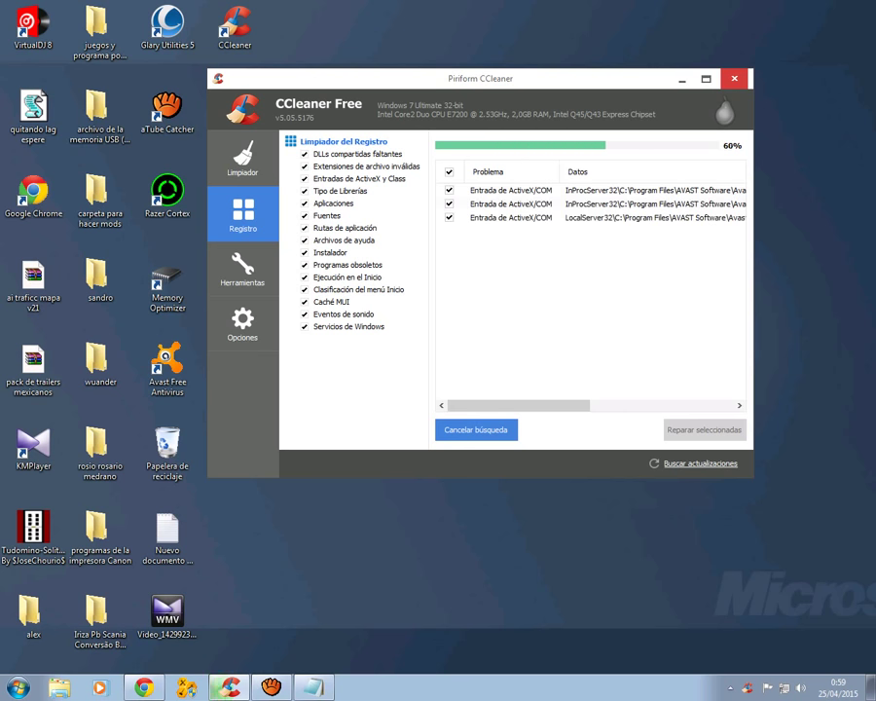
{"action": "left_click", "coordinate": [705, 430]}
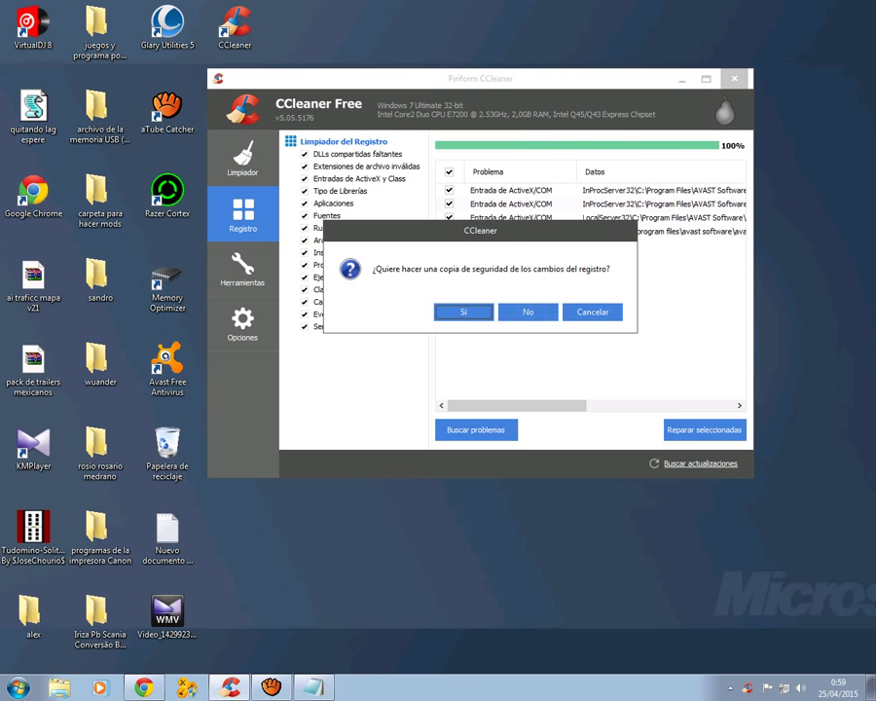
{"action": "left_click", "coordinate": [464, 309]}
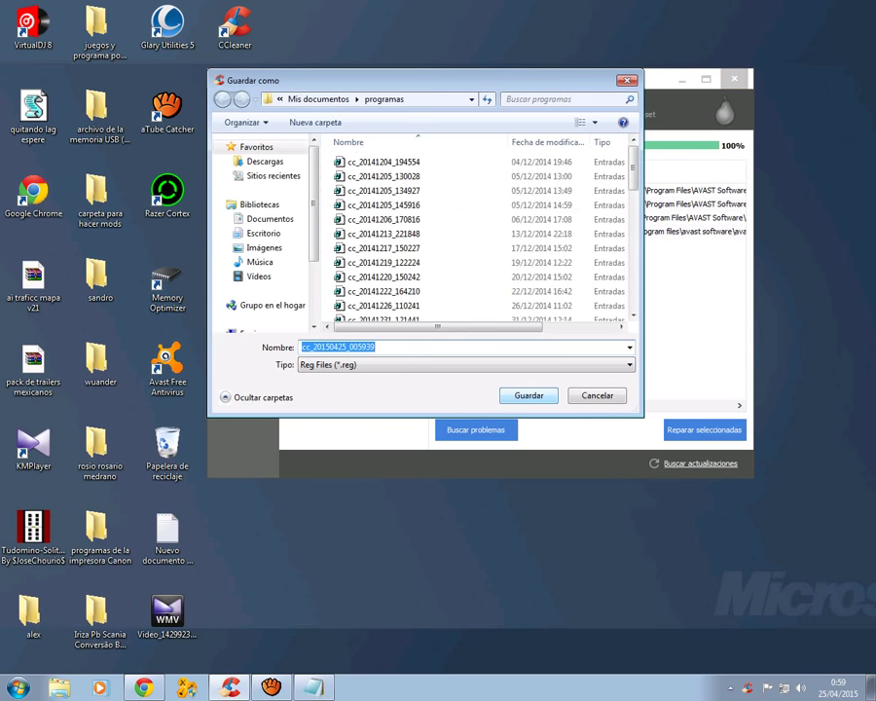
{"action": "key", "text": "Return"}
{"action": "key", "text": "Return"}
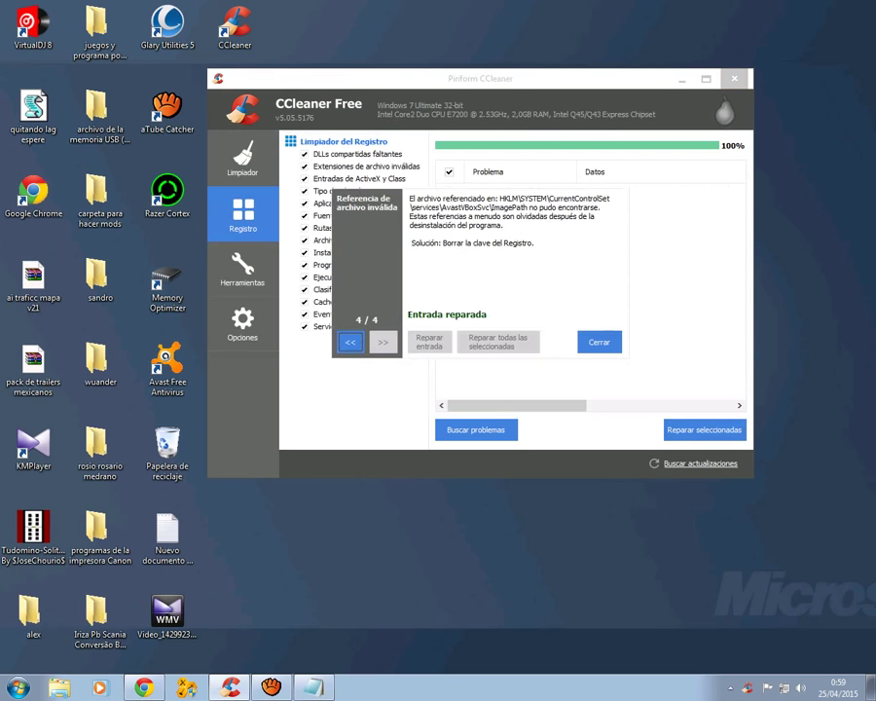
{"action": "key", "text": "Return"}
Step: Look through the Limpiador, Registro, Herramientas and Opciones sections of the updated CCleaner and close the program
{"action": "left_click", "coordinate": [243, 158]}
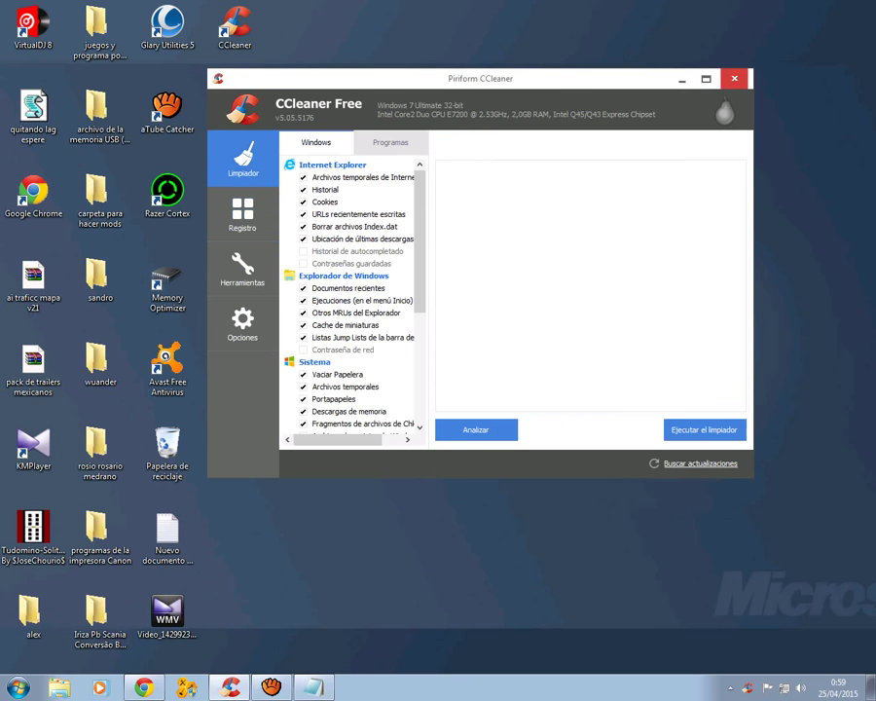
{"action": "scroll", "coordinate": [348, 302], "scroll_direction": "down", "scroll_amount": 5}
{"action": "scroll", "coordinate": [348, 301], "scroll_direction": "up", "scroll_amount": 5}
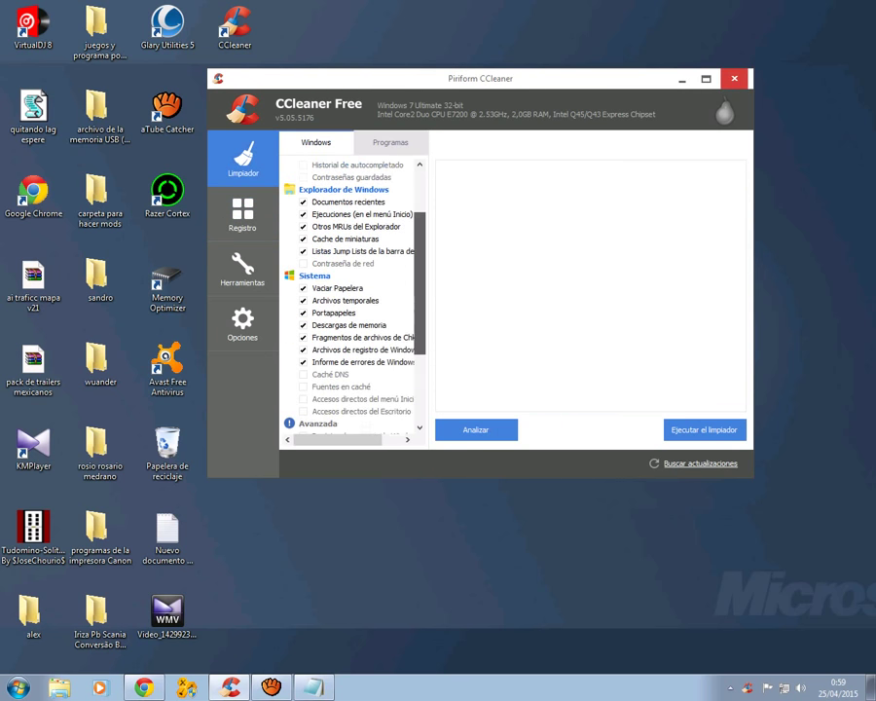
{"action": "left_click", "coordinate": [243, 214]}
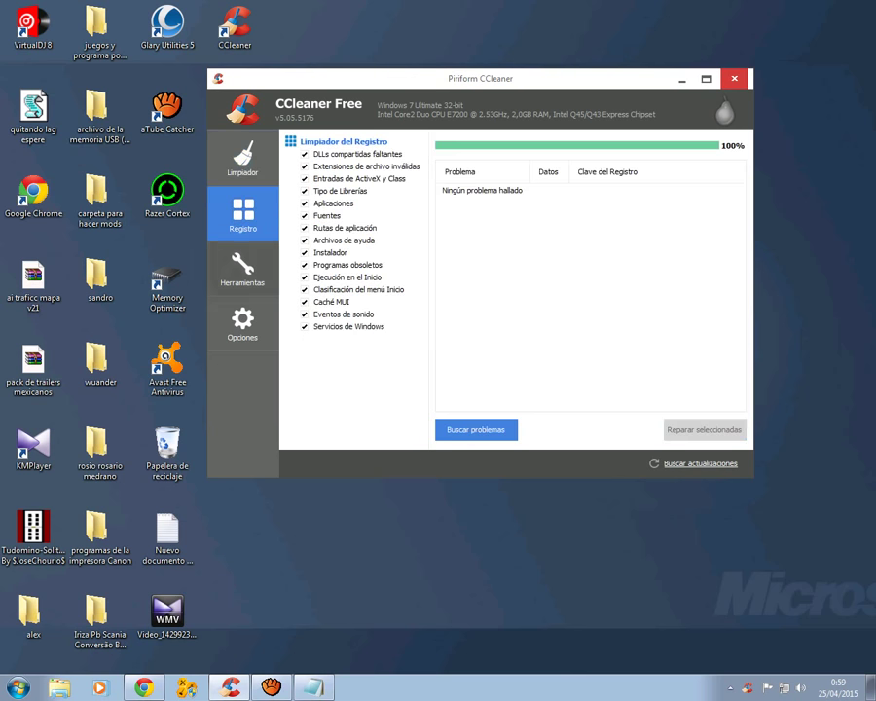
{"action": "left_click", "coordinate": [242, 268]}
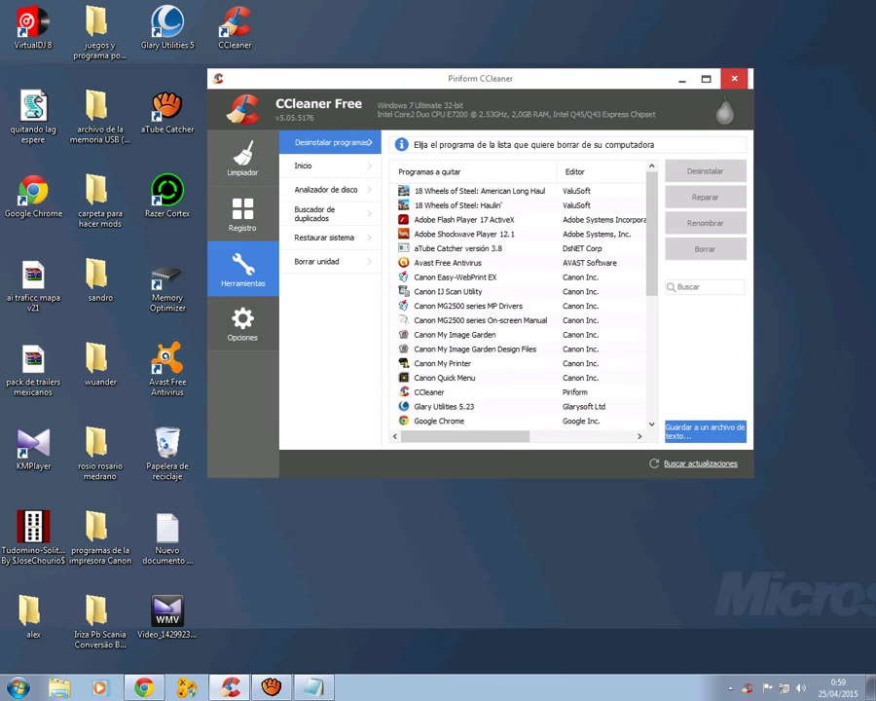
{"action": "left_click", "coordinate": [242, 321]}
{"action": "left_click", "coordinate": [242, 158]}
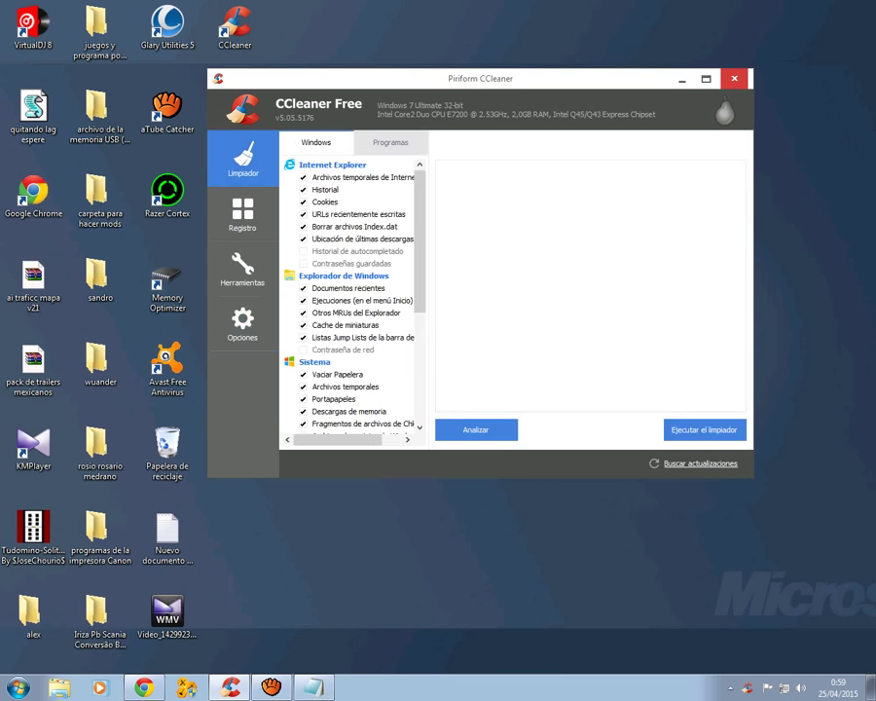
{"action": "left_click", "coordinate": [734, 79]}
Step: Switch to the Notepad note and add "bueno amigos eso fue todo espero que les aya gustado" below instruction 4
{"action": "left_click", "coordinate": [314, 688]}
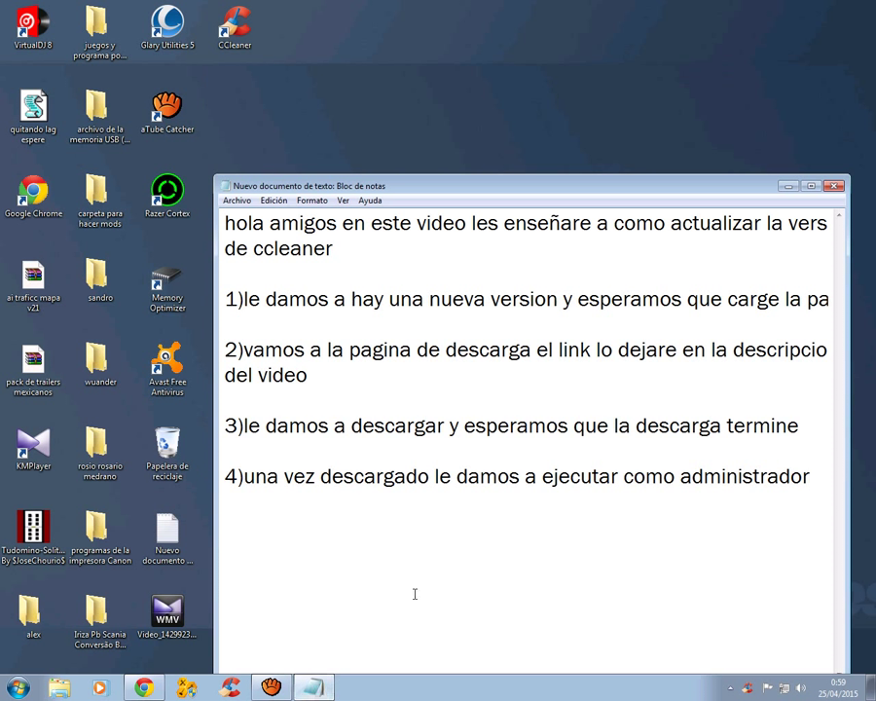
{"action": "type", "text": "vu"}
{"action": "key", "text": "BackSpace"}
{"action": "key", "text": "BackSpace"}
{"action": "type", "text": "bueno"}
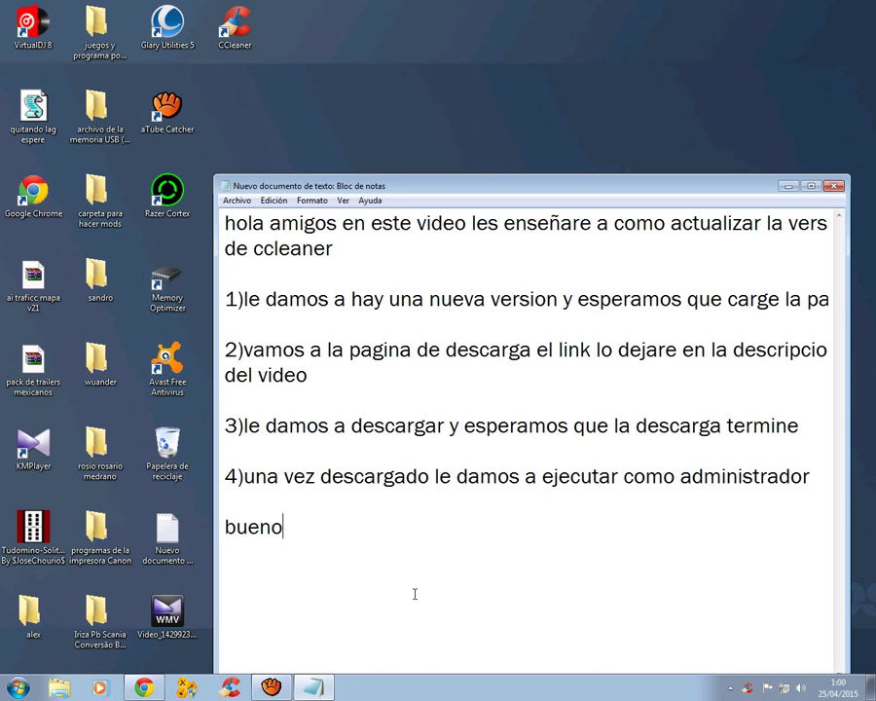
{"action": "type", "text": " amig"}
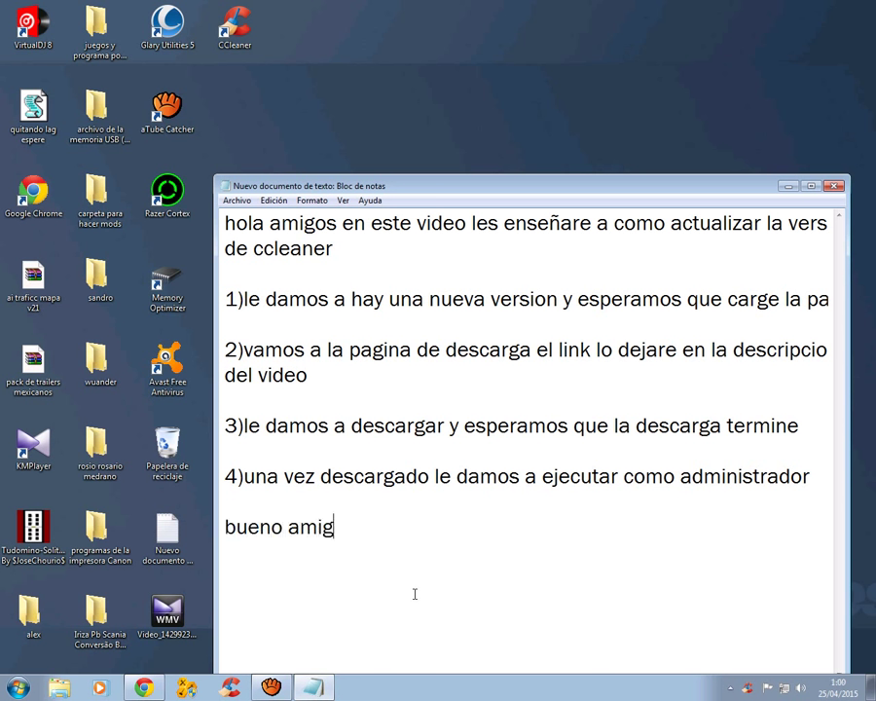
{"action": "type", "text": "os eso "}
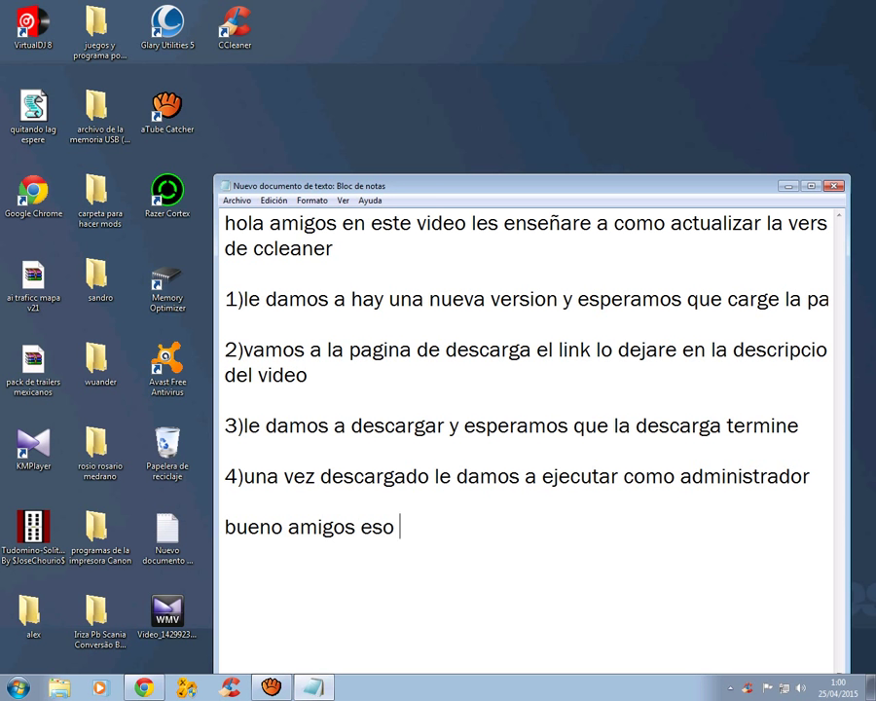
{"action": "type", "text": "fue to"}
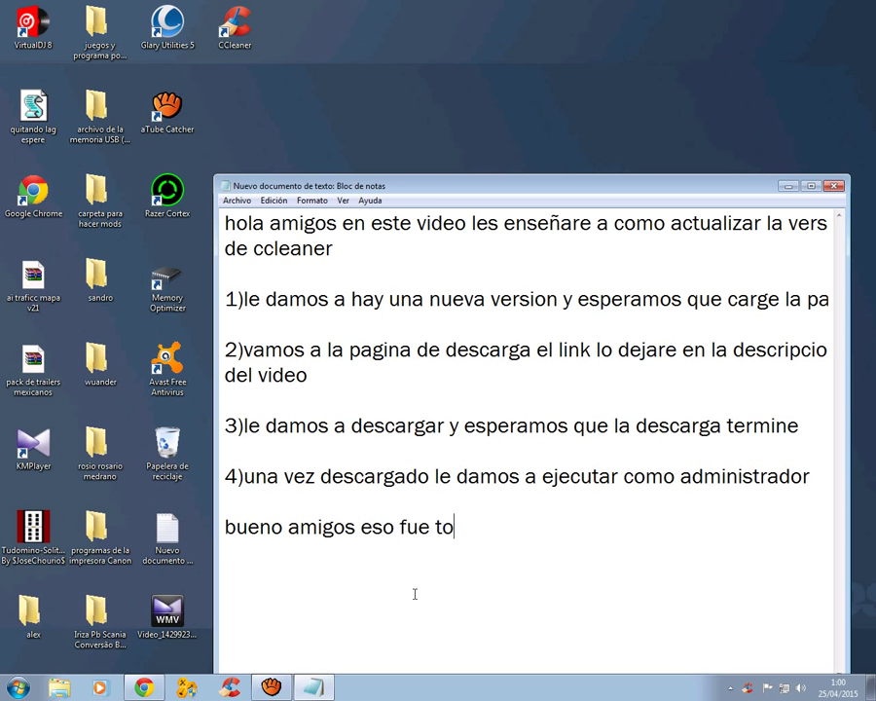
{"action": "type", "text": "do esper"}
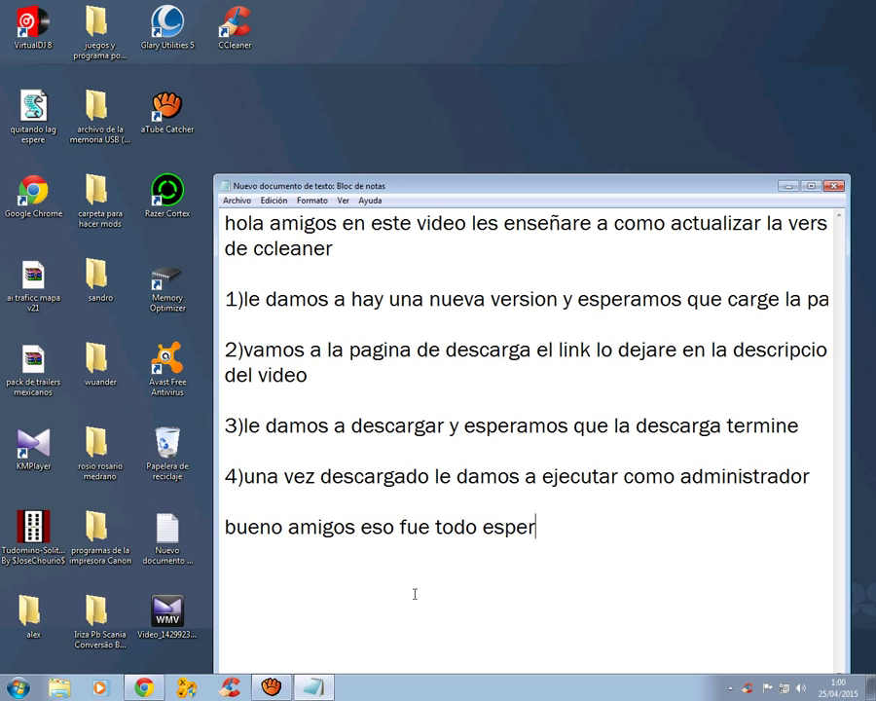
{"action": "type", "text": "o que les a"}
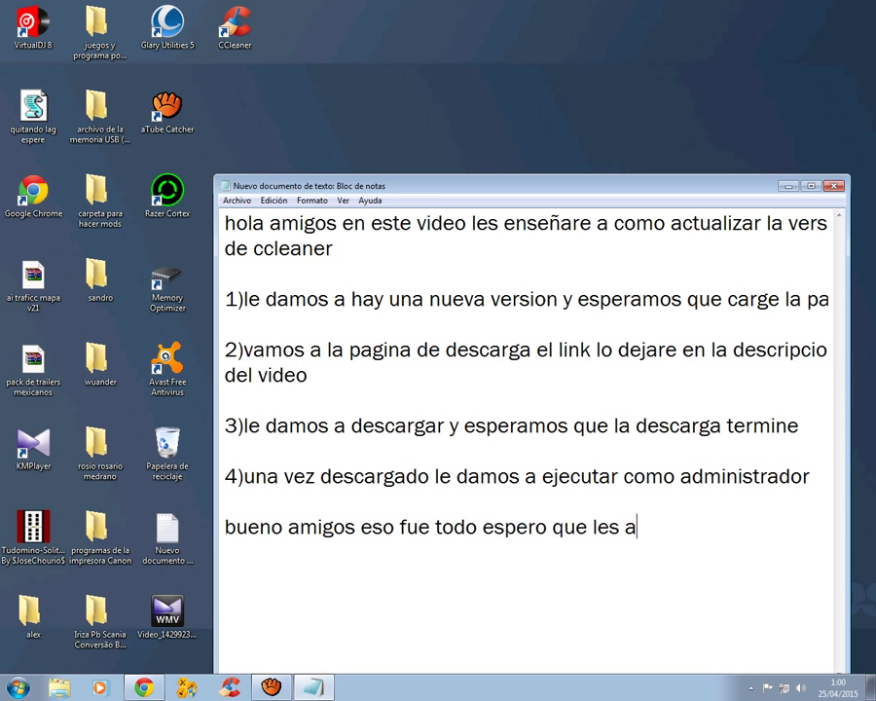
{"action": "type", "text": "ya gustado"}
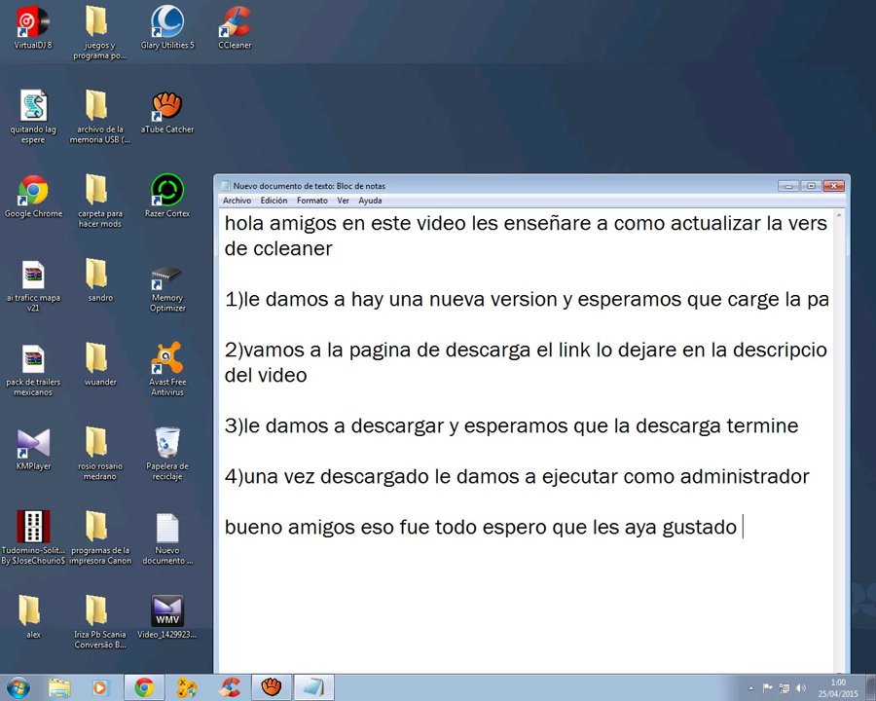
Step: Correct "aya" to "alla" in the closing line, complete it with "el video" and start a new line
{"action": "left_click", "coordinate": [648, 527]}
{"action": "key", "text": "BackSpace"}
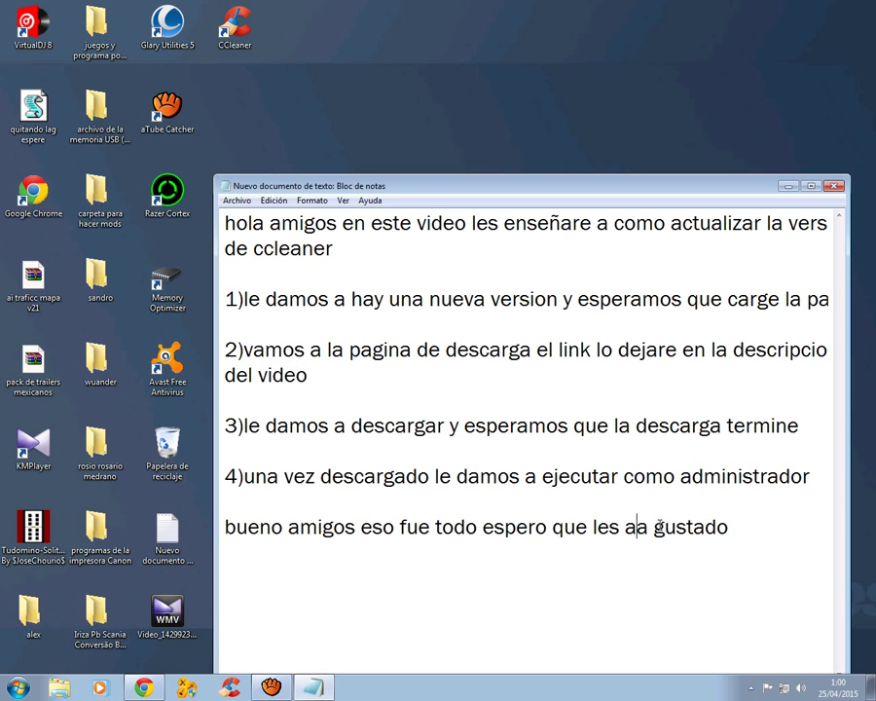
{"action": "type", "text": "ll"}
{"action": "left_click", "coordinate": [755, 524]}
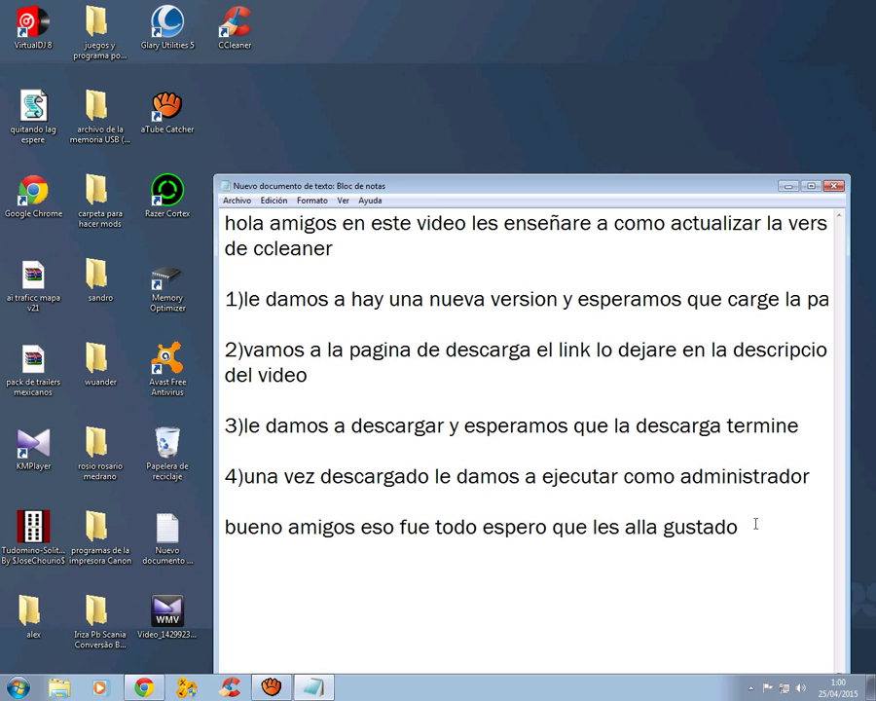
{"action": "type", "text": "el video"}
{"action": "key", "text": "Return"}
Step: Write "si te gusto el video dale like y suscribete" on the last line, ending it with a row of periods
{"action": "type", "text": "su"}
{"action": "key", "text": "BackSpace"}
{"action": "type", "text": "i te gus"}
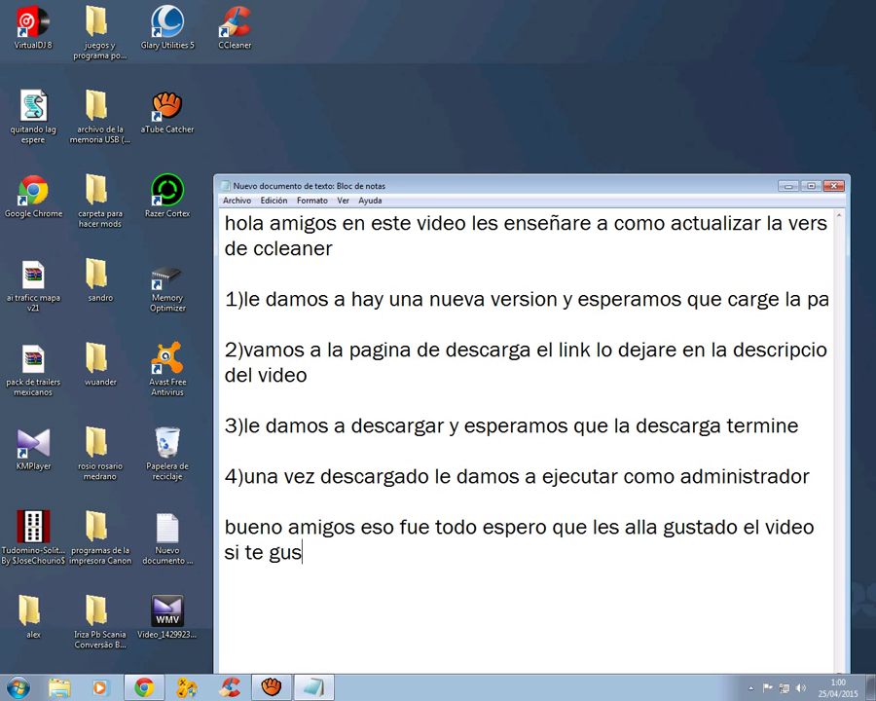
{"action": "type", "text": "to el vi"}
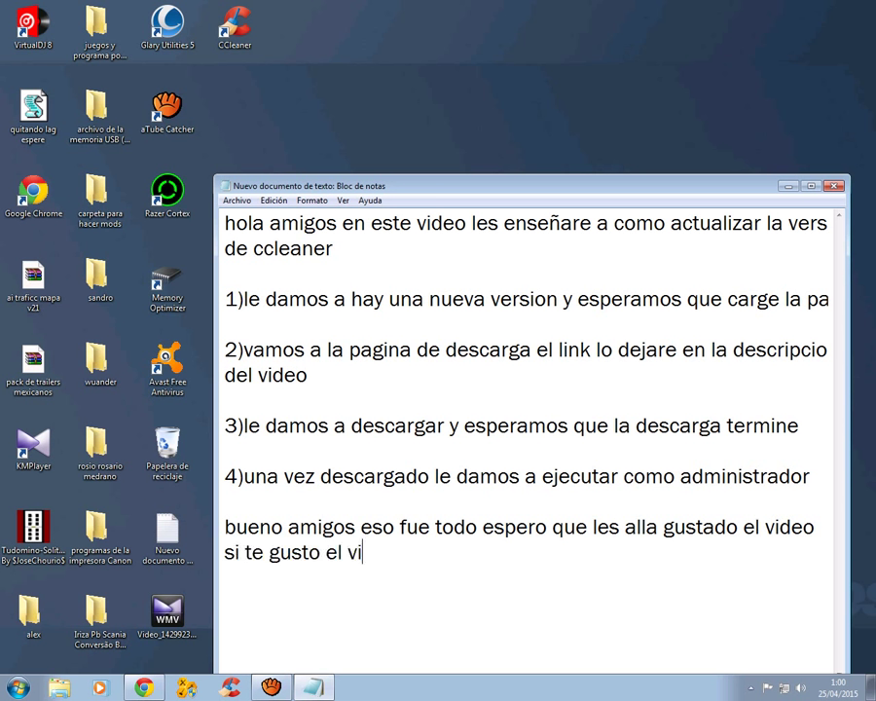
{"action": "type", "text": "deo dale li"}
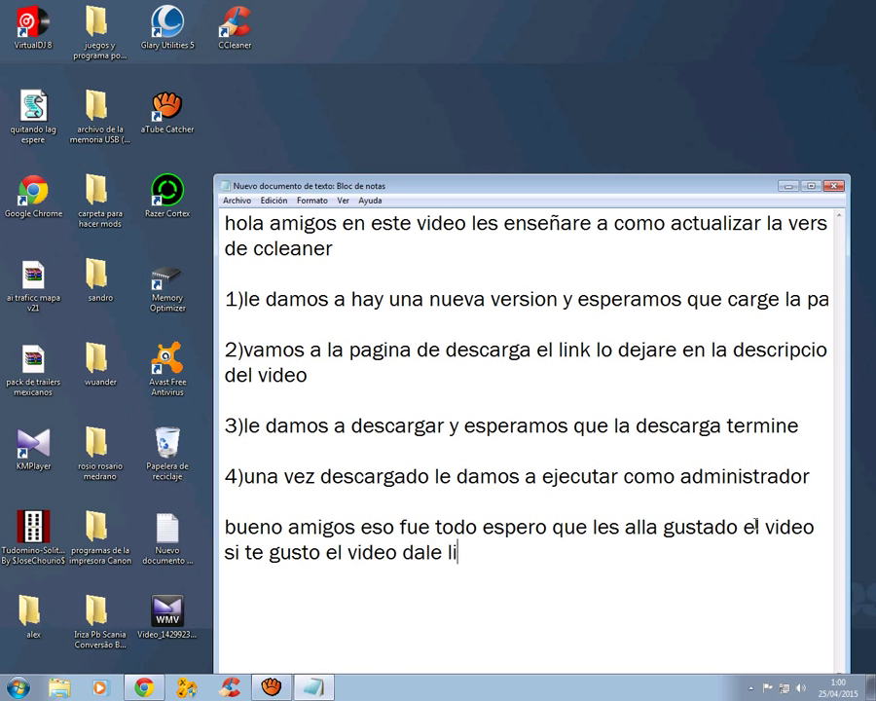
{"action": "type", "text": "ke y sus"}
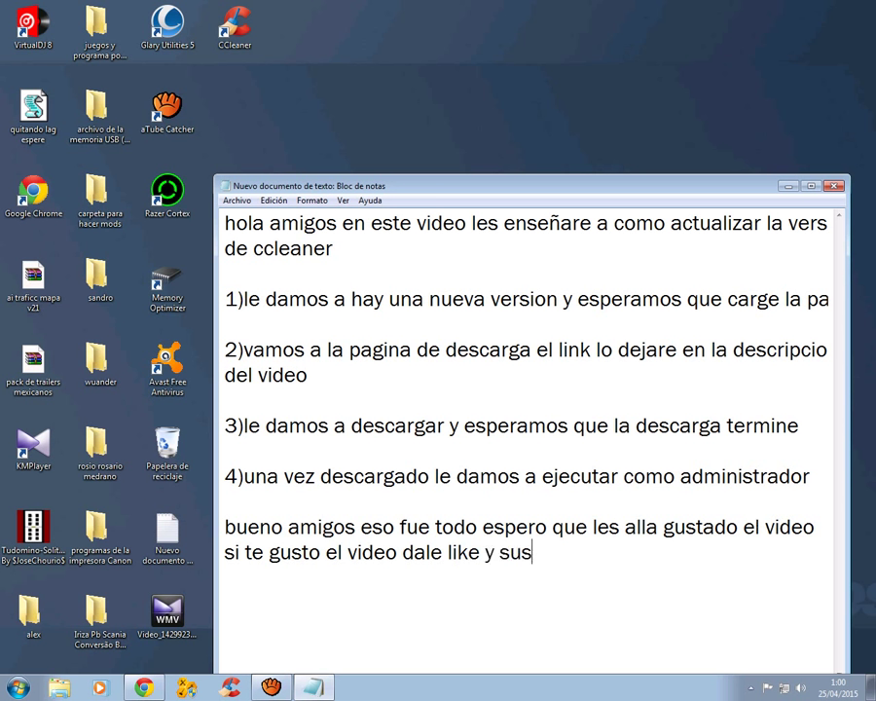
{"action": "type", "text": "cribet"}
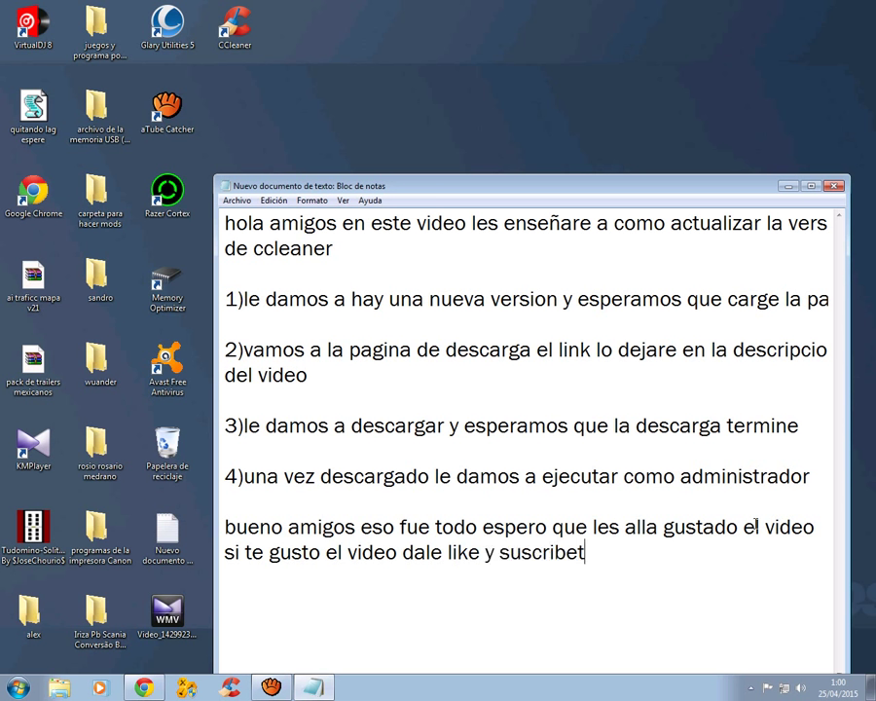
{"action": "type", "text": "e......."}
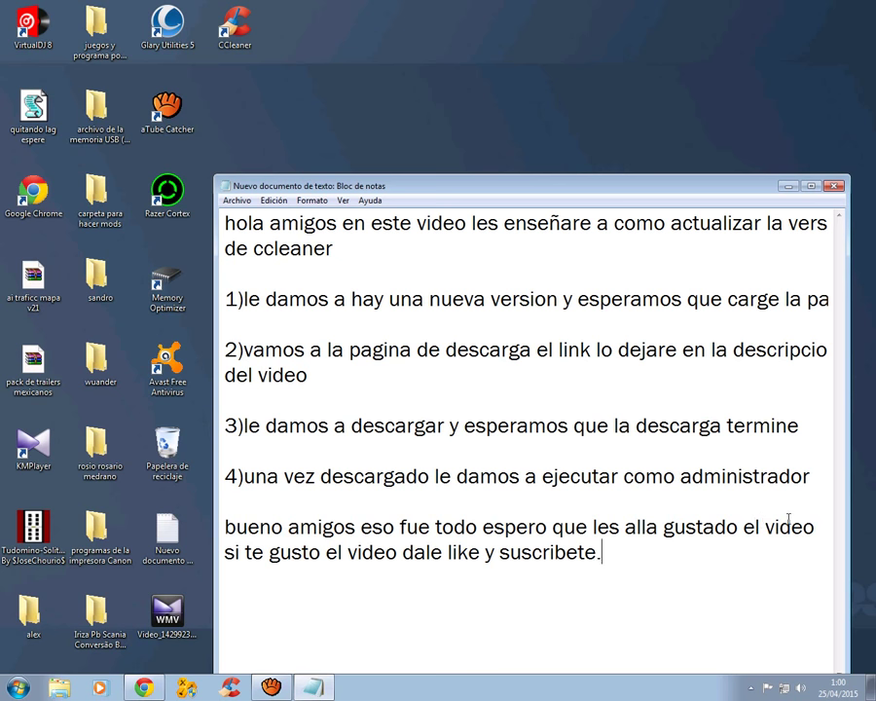